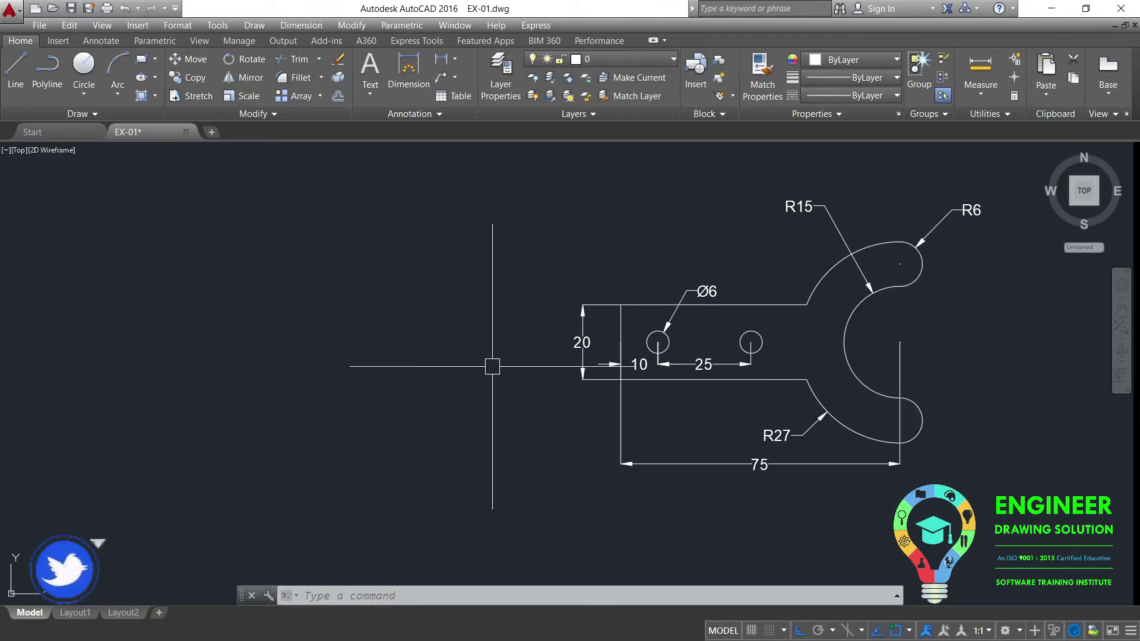
- Draw a circle with a radius of about 31.8 in the empty area beside the reference drawing
middle_drag(678, 287, 683, 285)
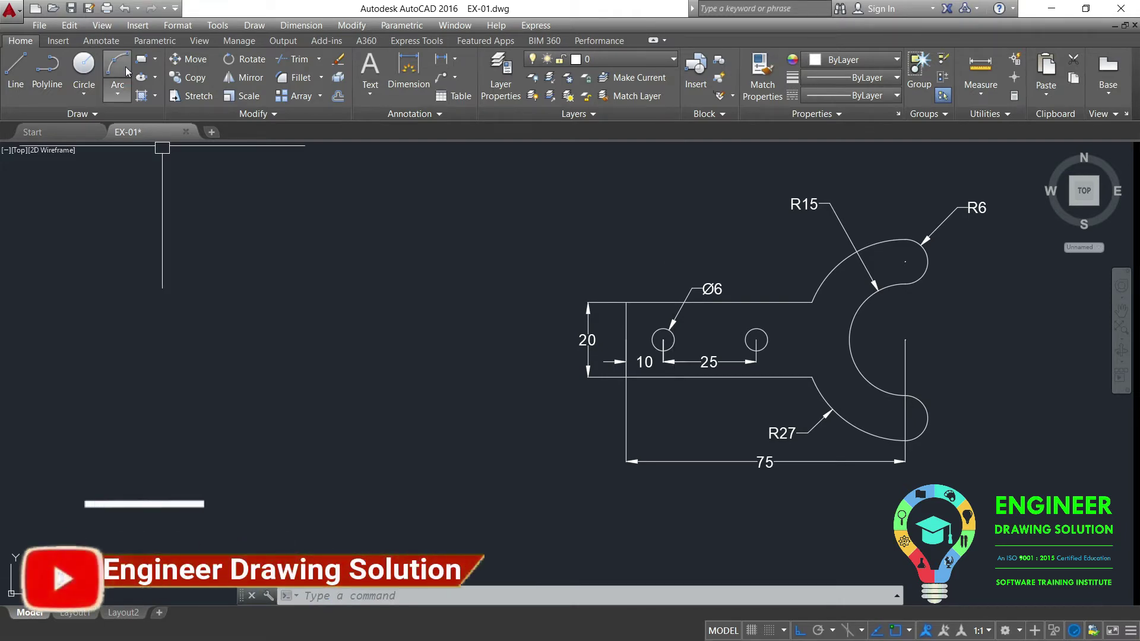
text(c)
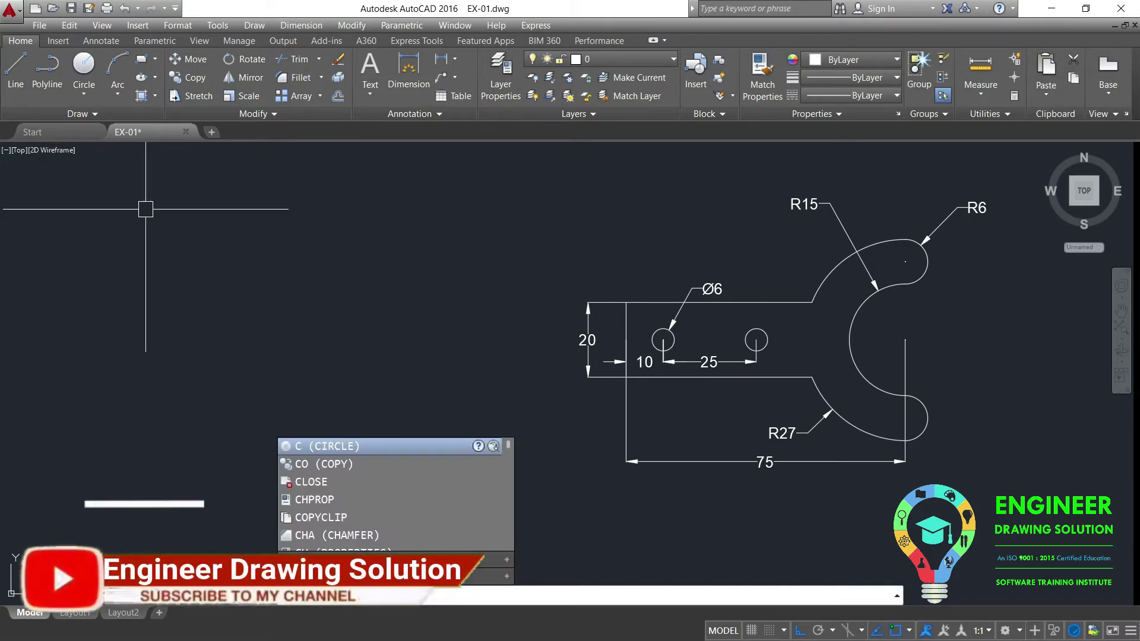
key(Return)
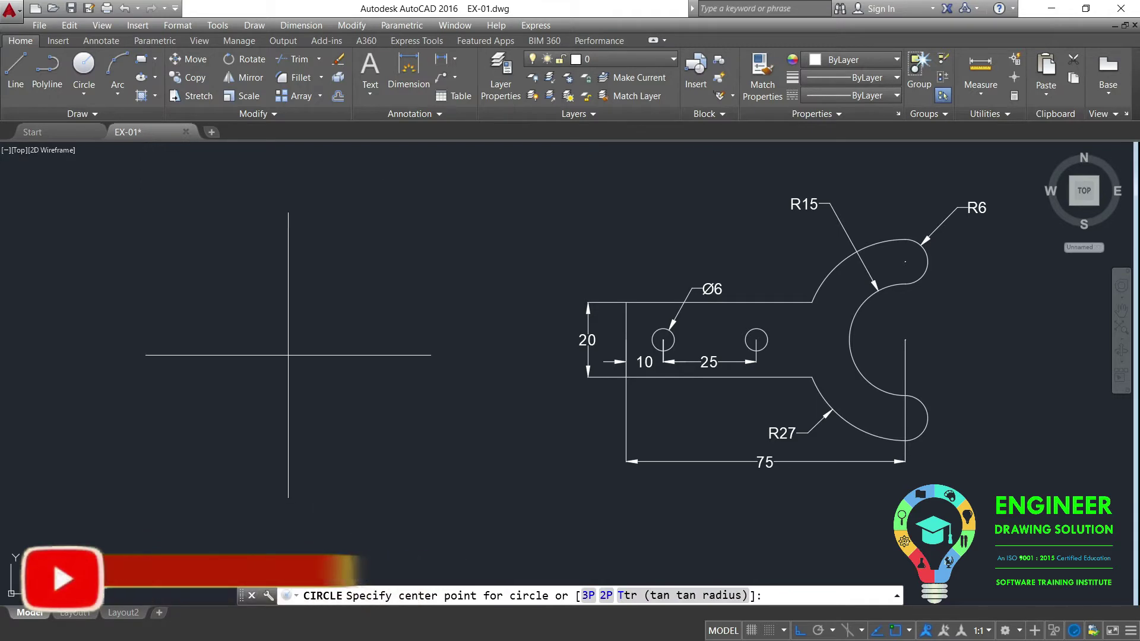
click(274, 368)
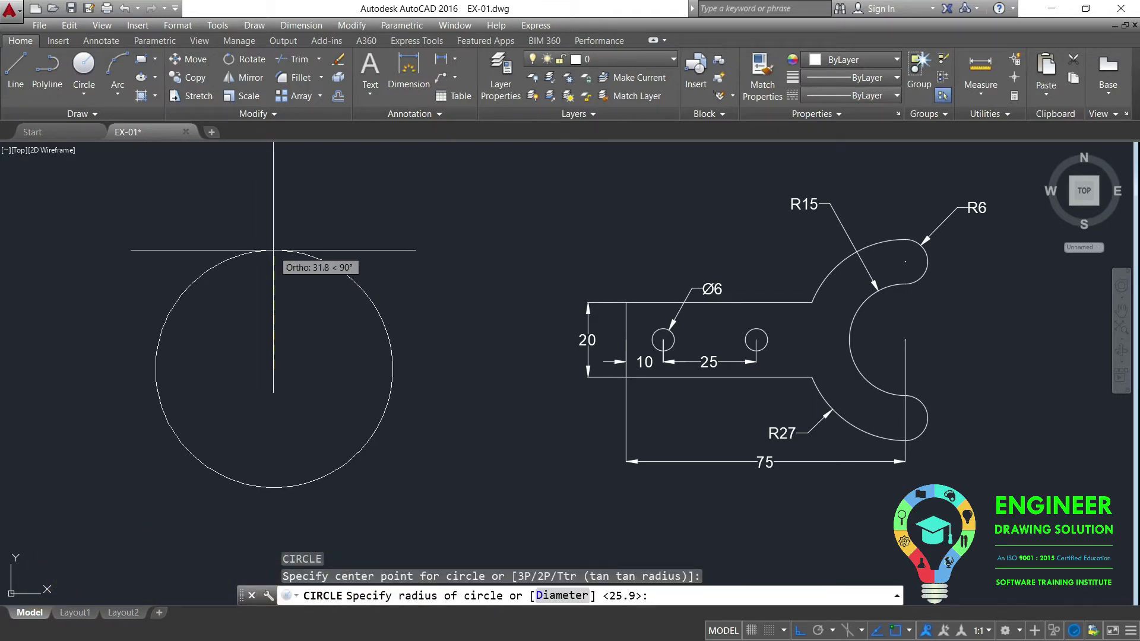
click(274, 250)
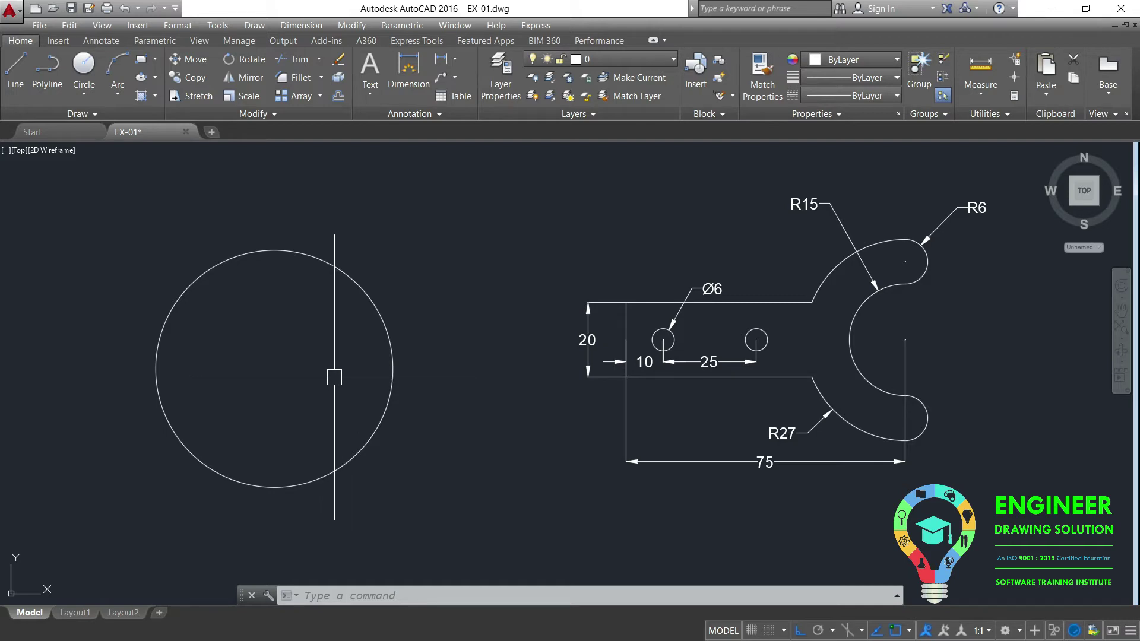
- Draw a horizontal diameter line across the circle between its two side quadrant points
text(l)
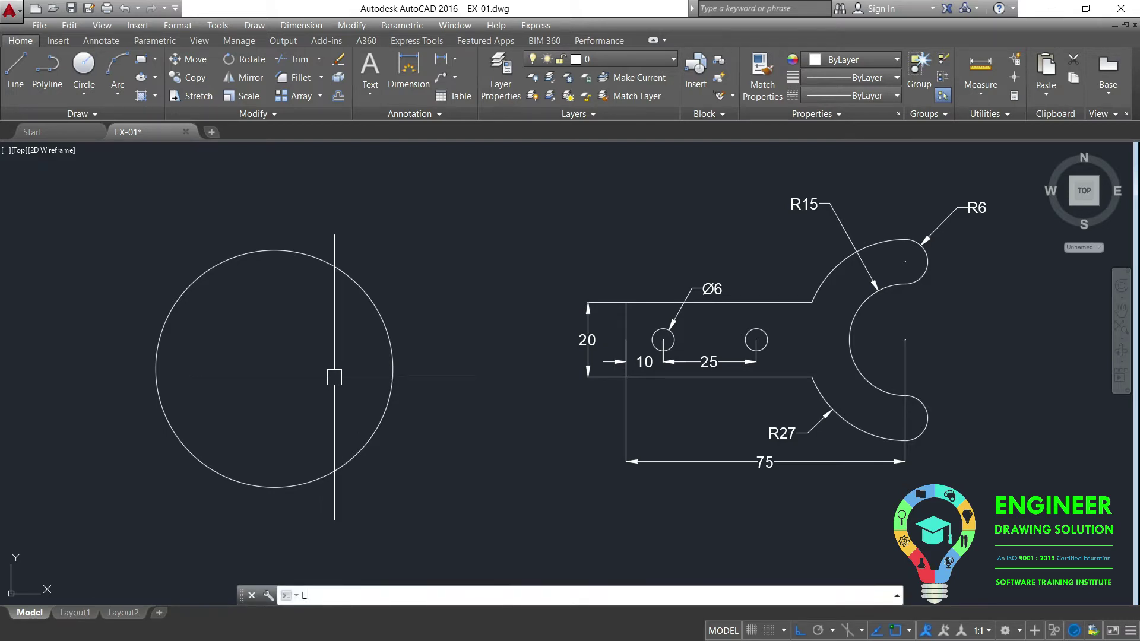
key(Return)
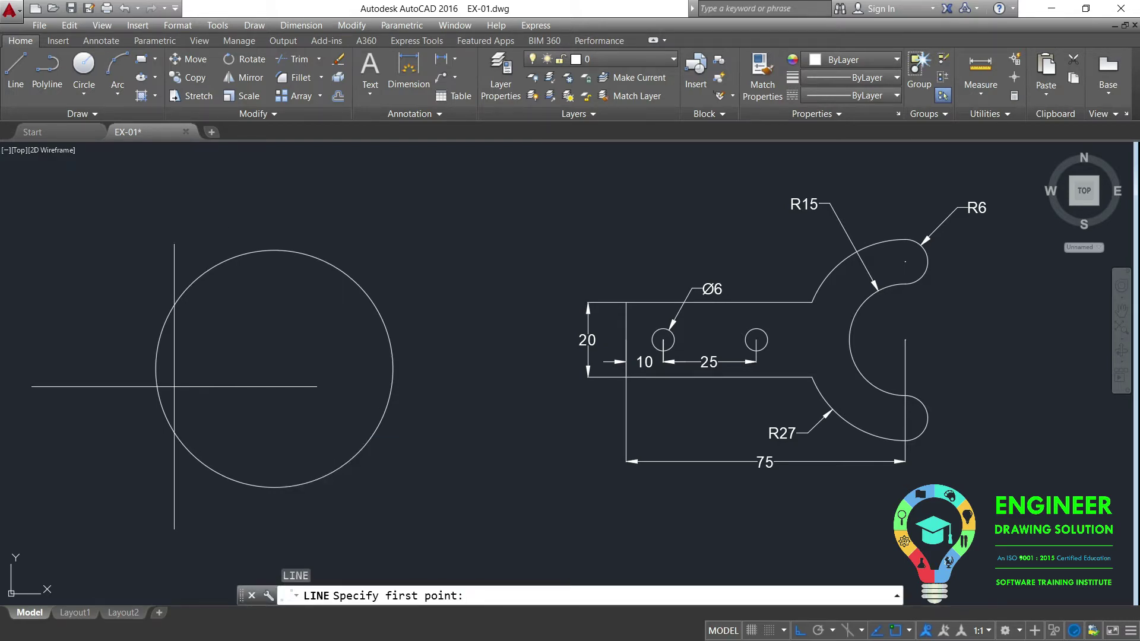
click(156, 369)
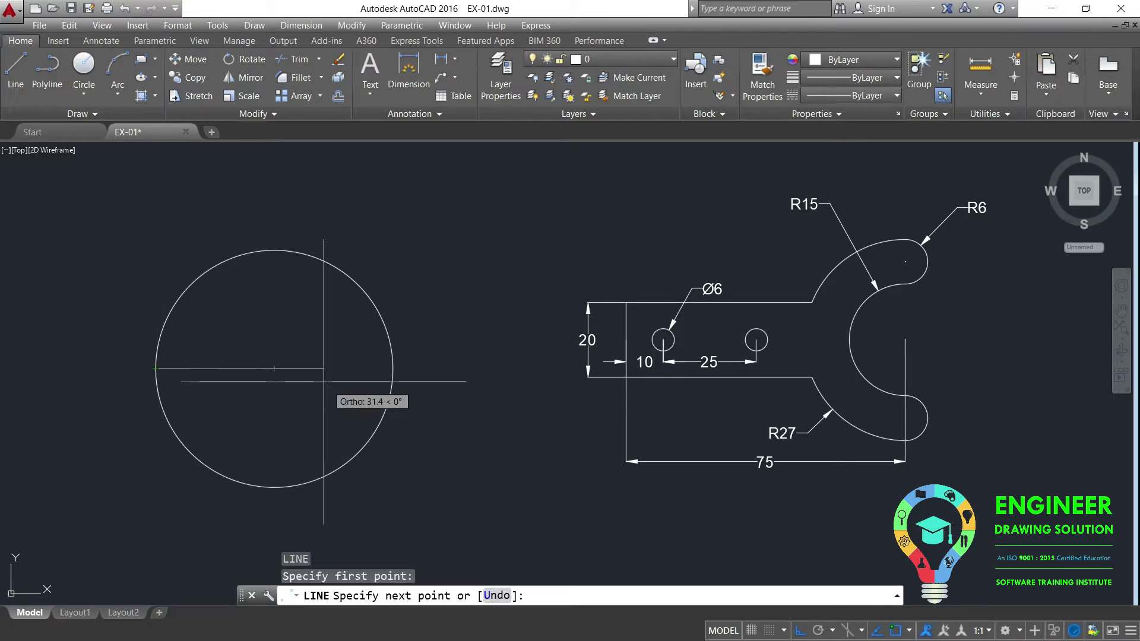
click(392, 369)
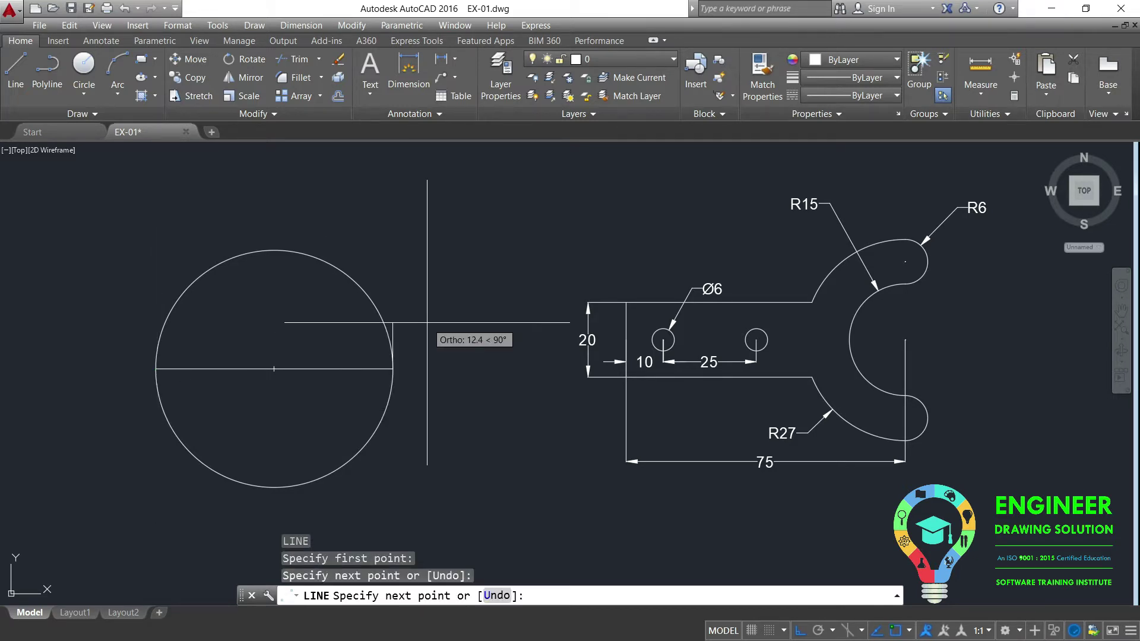
key(Return)
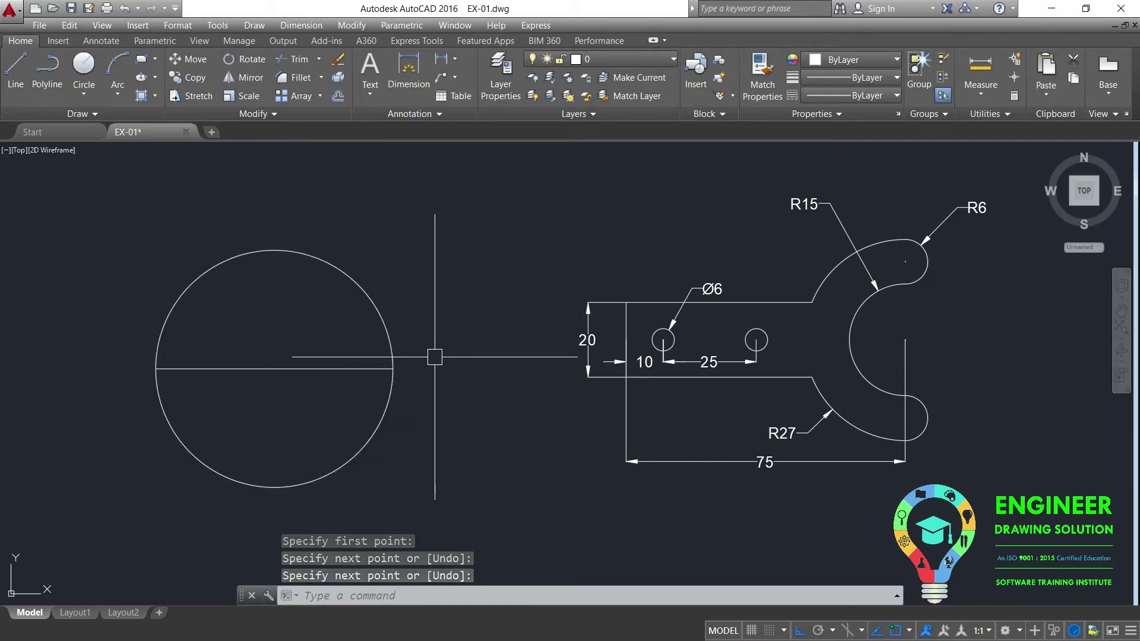
- Trim away the upper half of the circle above the diameter line
text(TR)
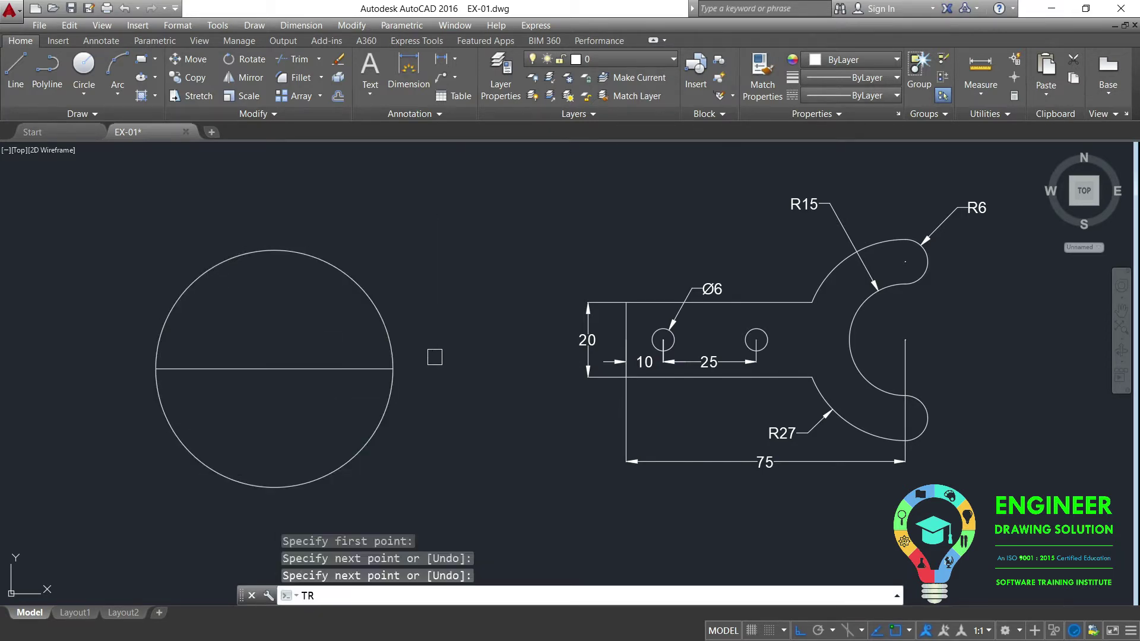
key(Return)
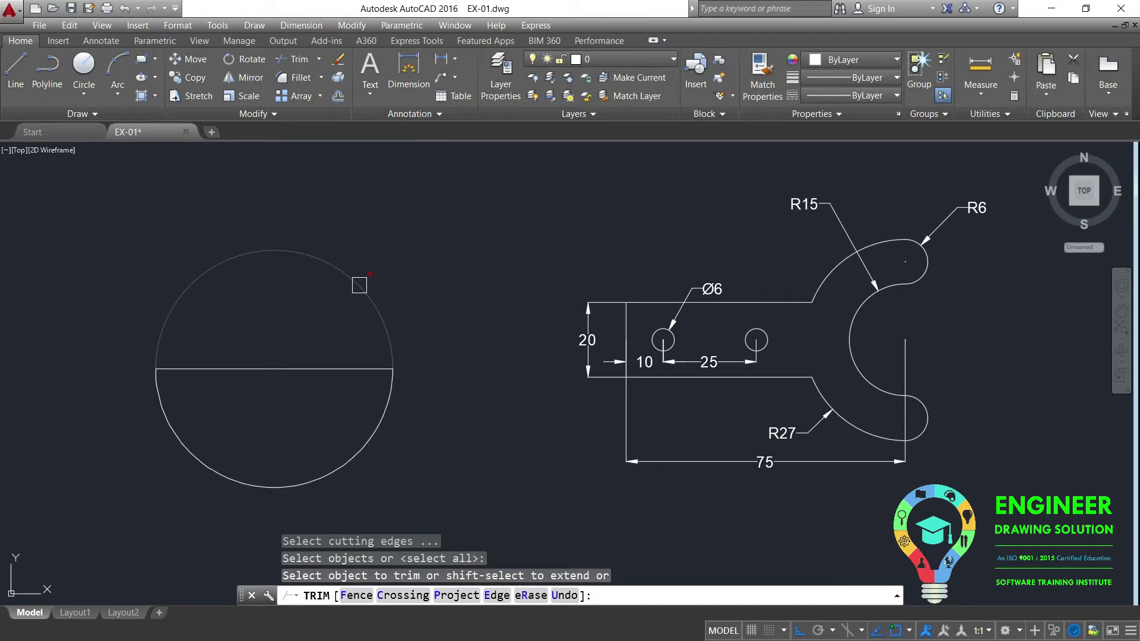
click(359, 285)
key(Return)
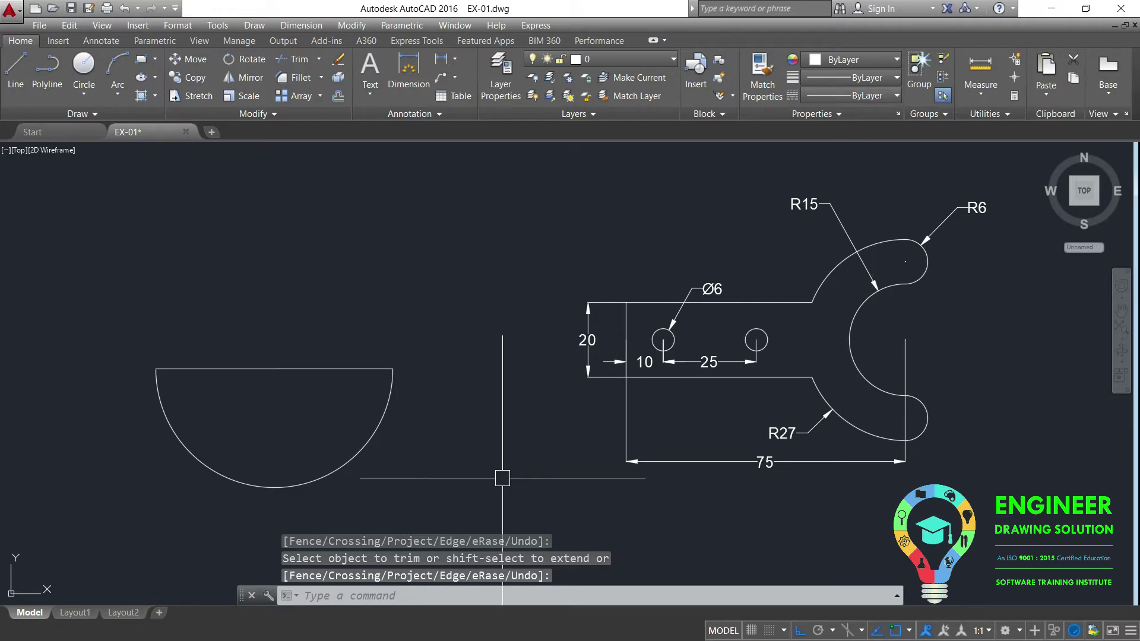
- Delete the remaining half circle together with its diameter line
click(415, 445)
click(283, 295)
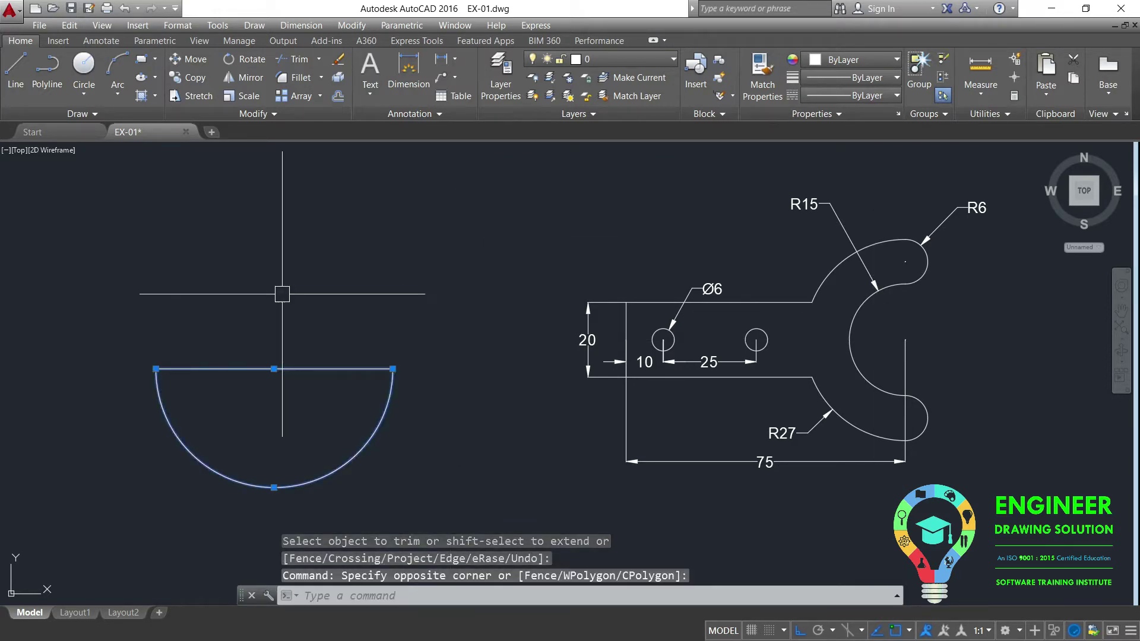
key(Delete)
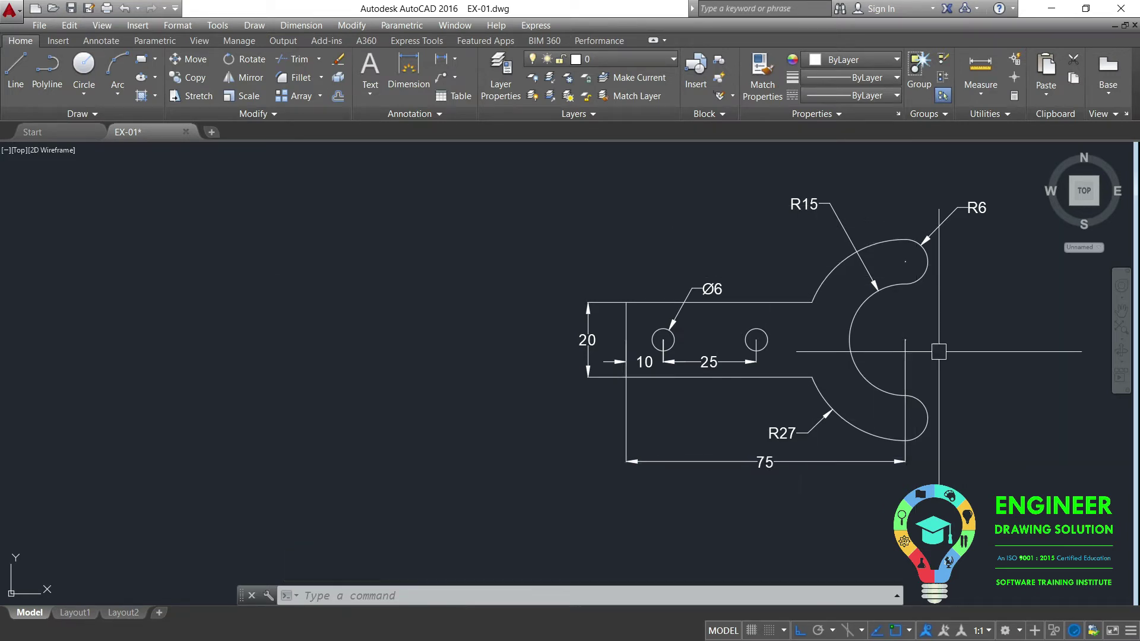
- Draw a circle with radius 15 in the empty area beside the reference drawing
text(C)
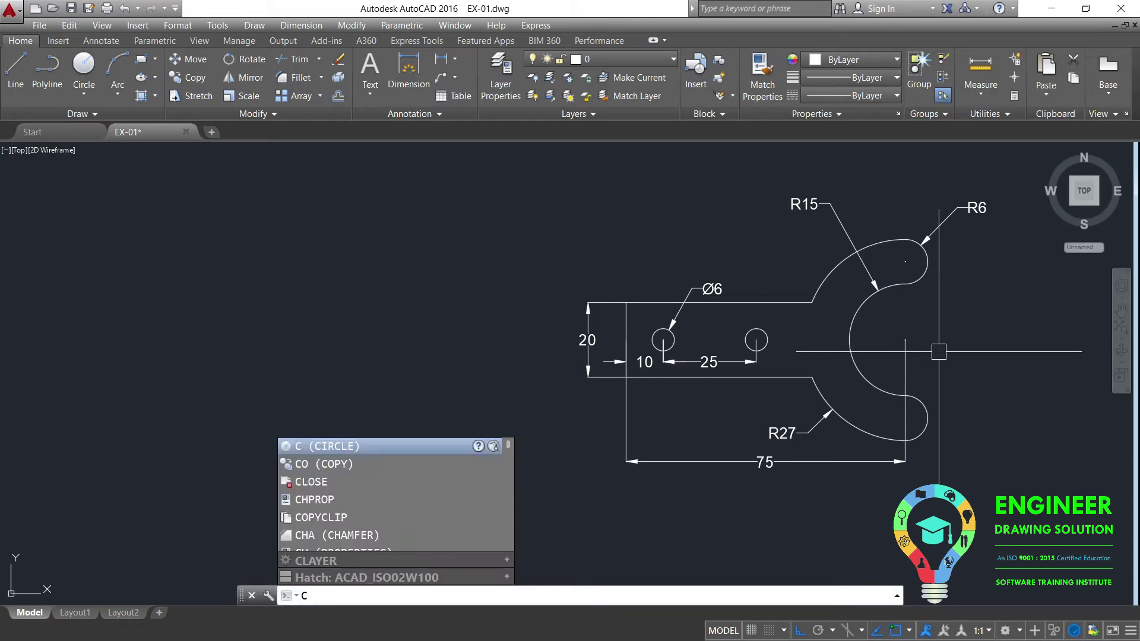
key(Return)
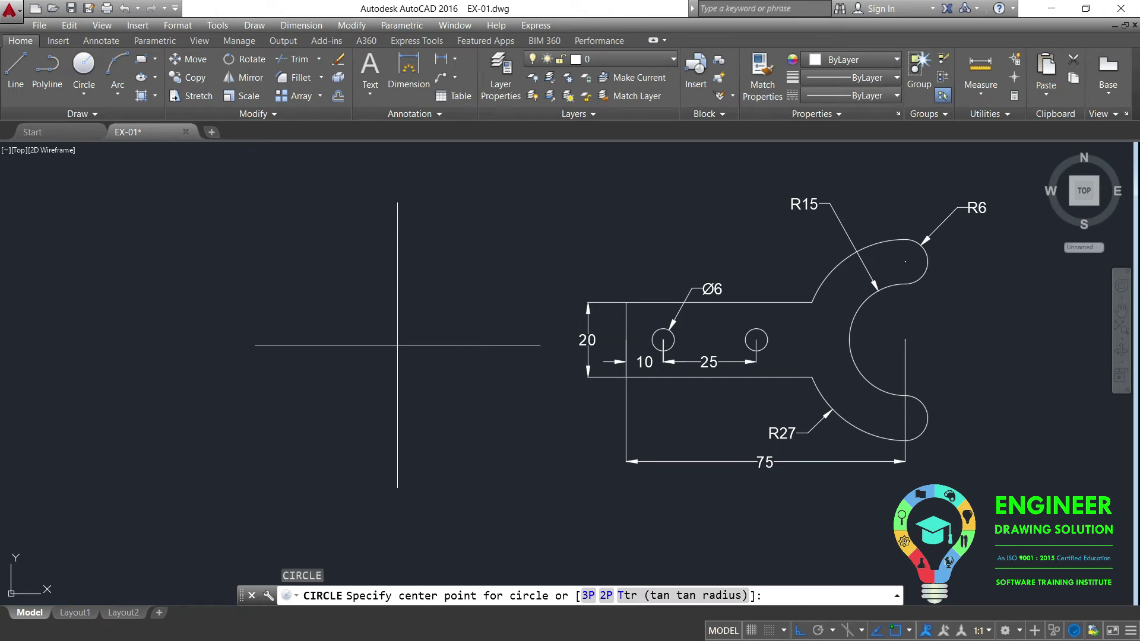
click(395, 339)
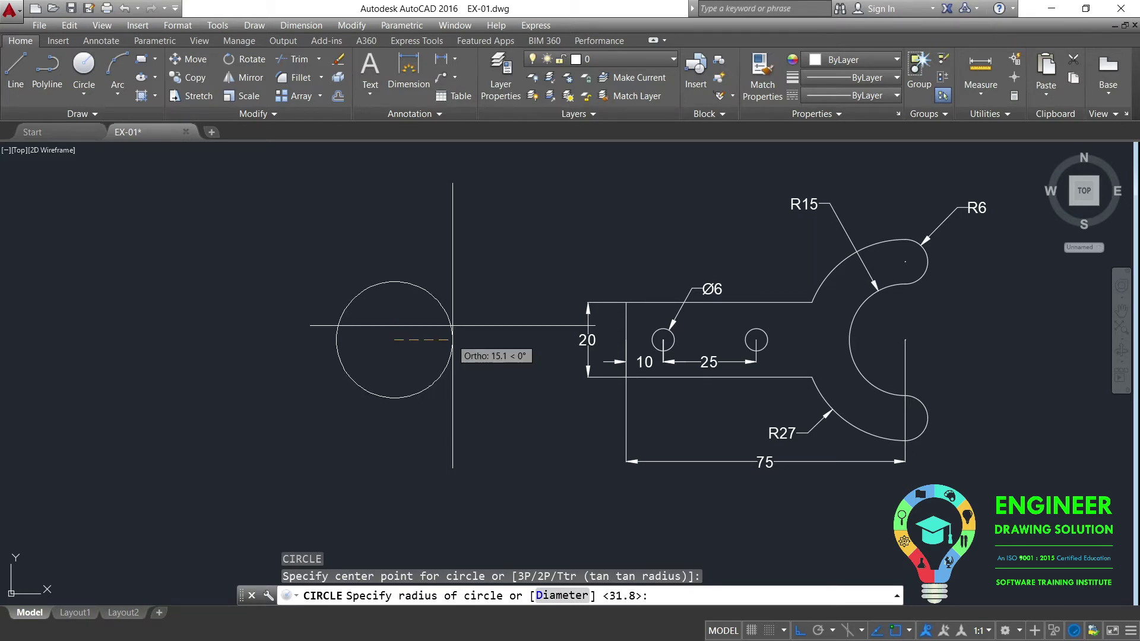
text(15)
key(Return)
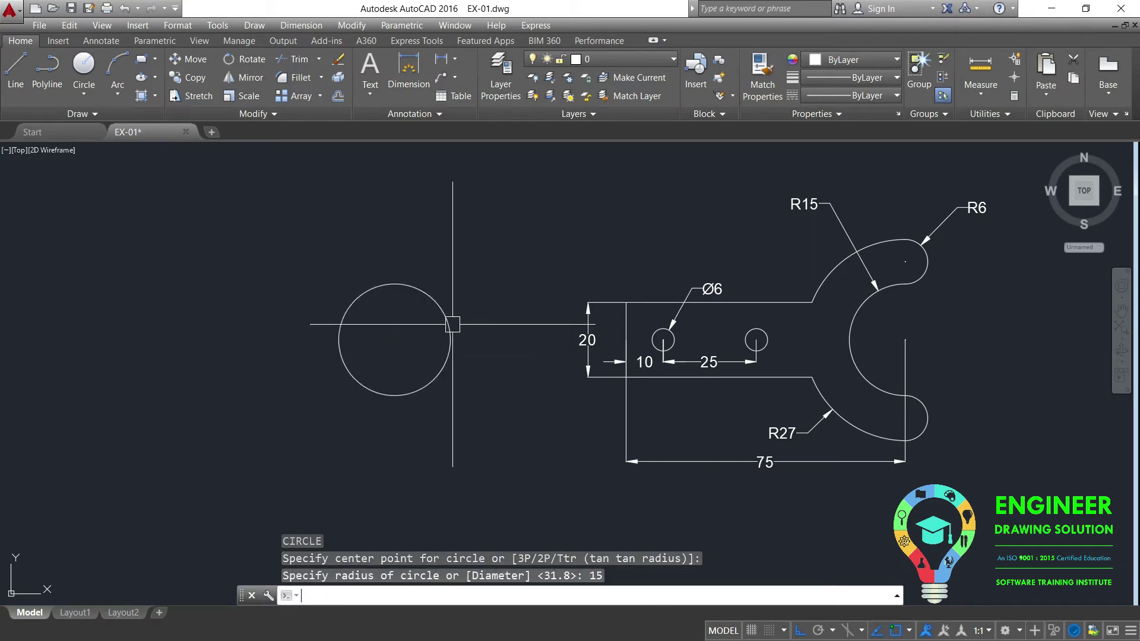
- Draw a circle with radius 27 concentric with the radius 15 circle
scroll(448, 326, up, 2)
scroll(334, 377, down, 2)
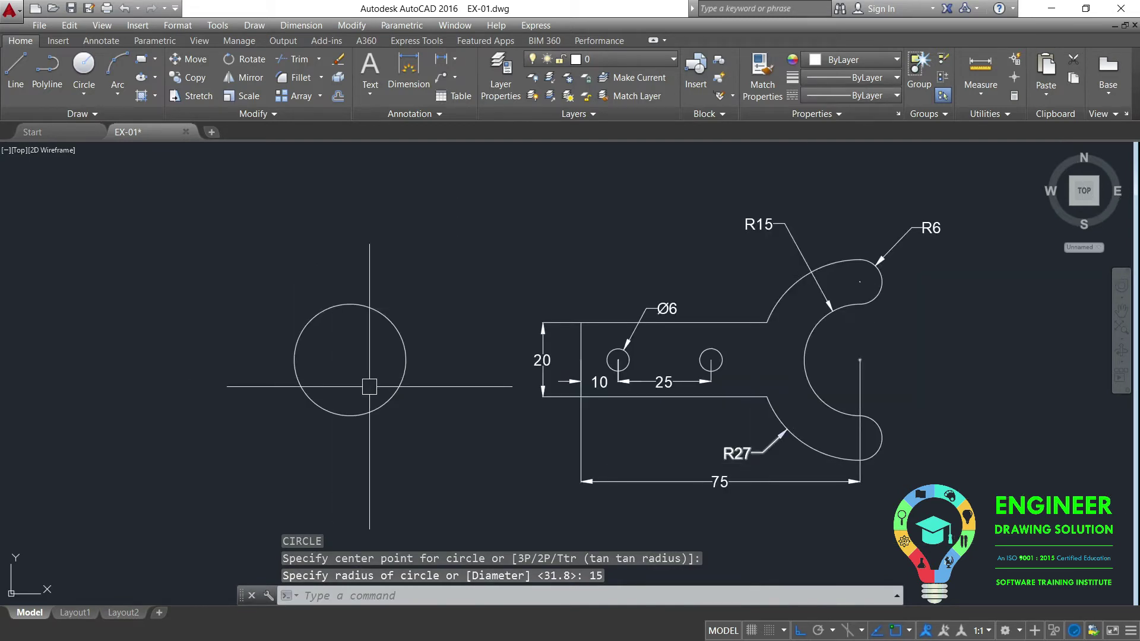
text(C)
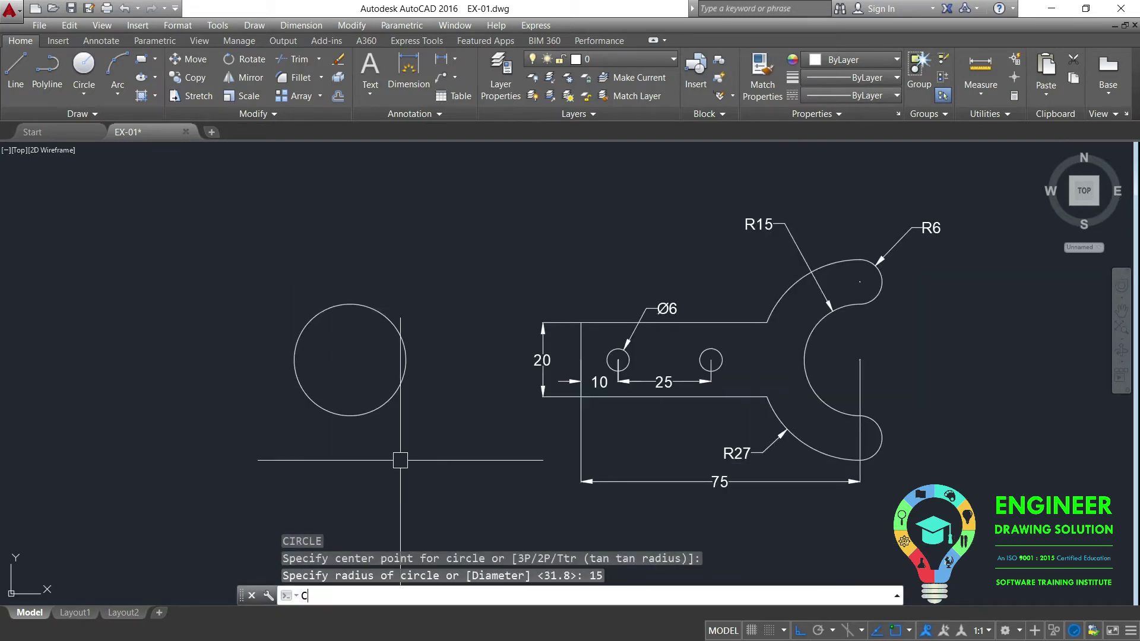
key(Return)
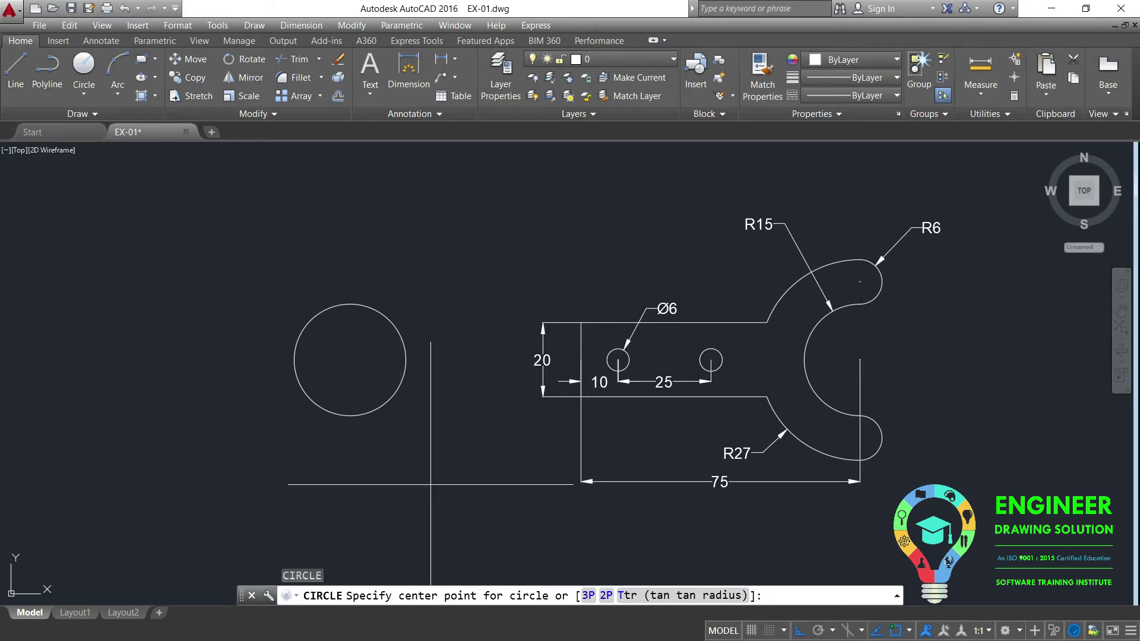
click(355, 351)
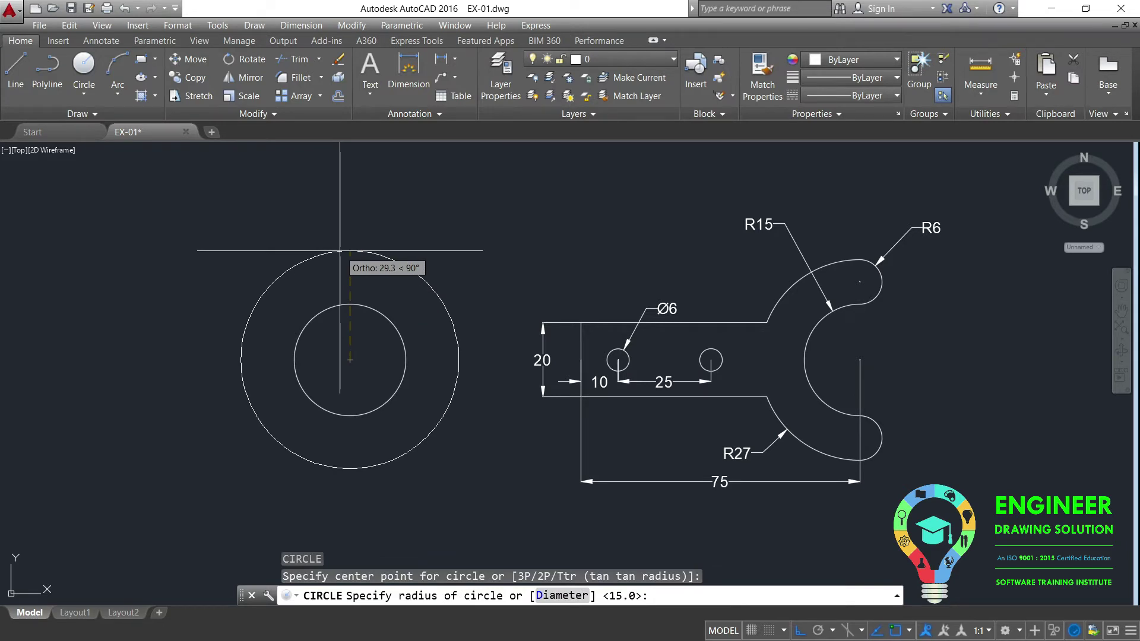
key(Return)
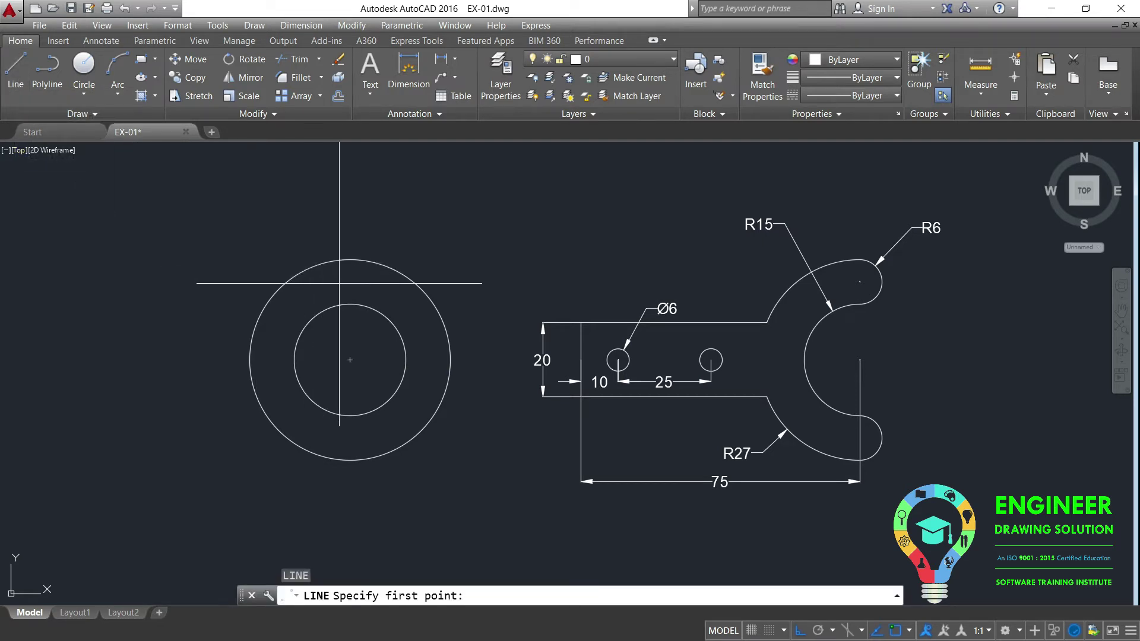
- Draw a vertical line through both circles from the outer circle's top quadrant to its bottom quadrant
click(354, 261)
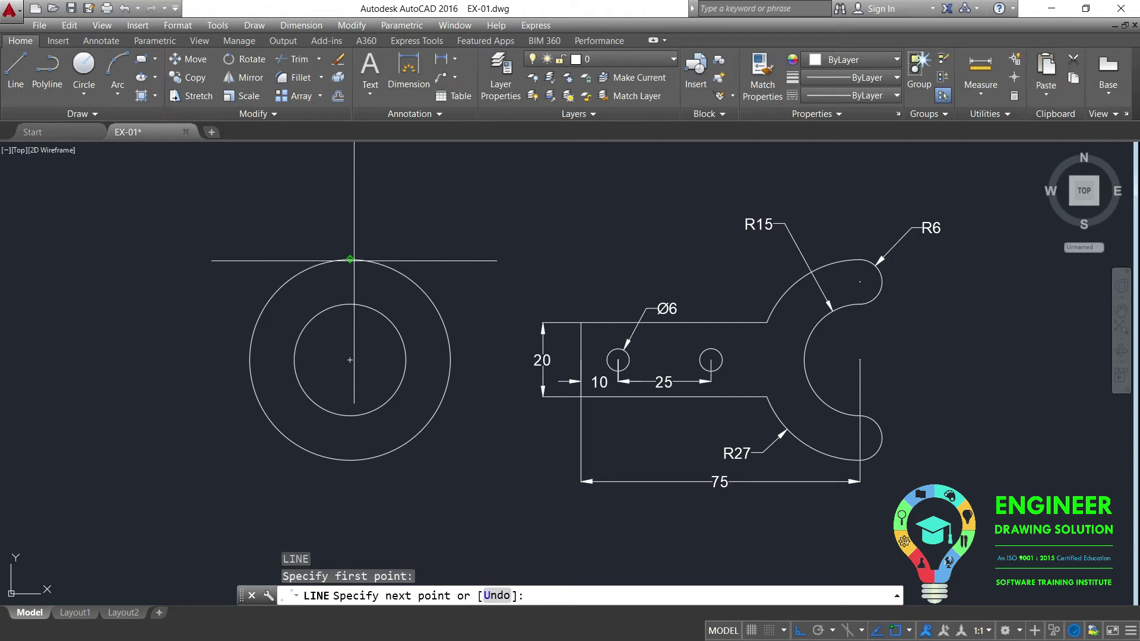
click(352, 459)
click(430, 428)
key(Return)
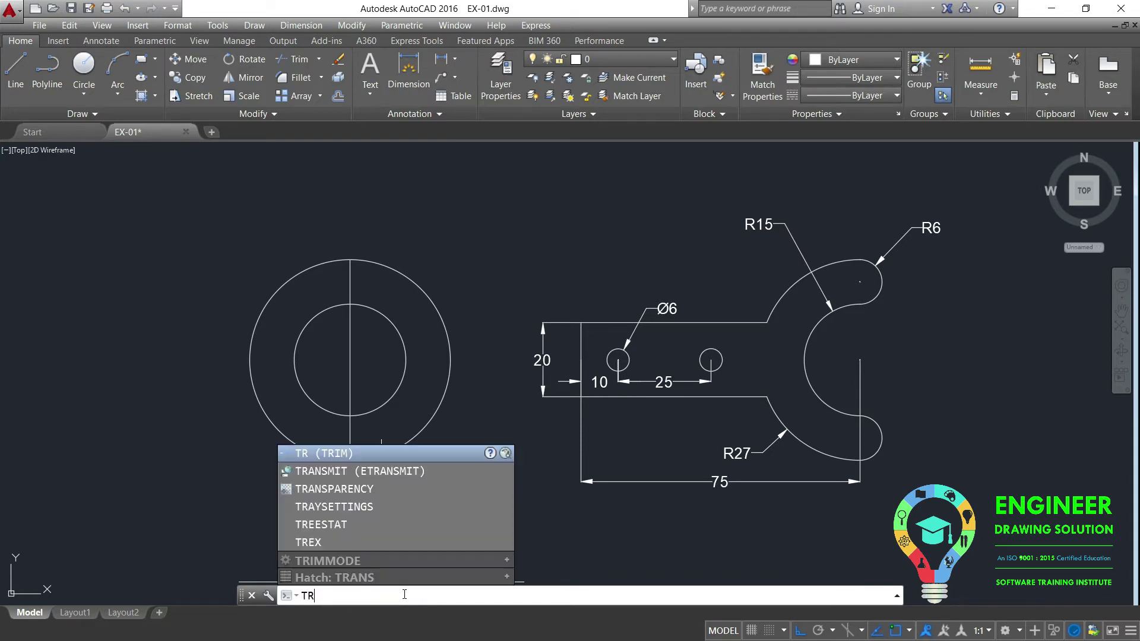
- Trim the right halves of both circles and the part of the vertical line inside the inner circle, leaving a C-shaped outline
key(Return)
key(Return)
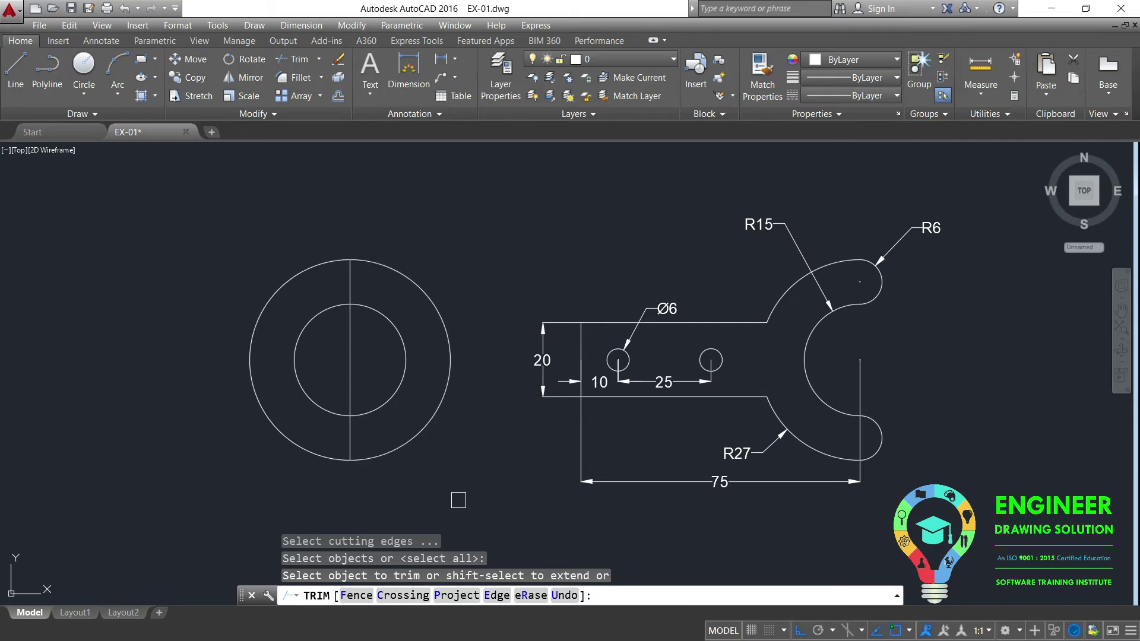
click(417, 443)
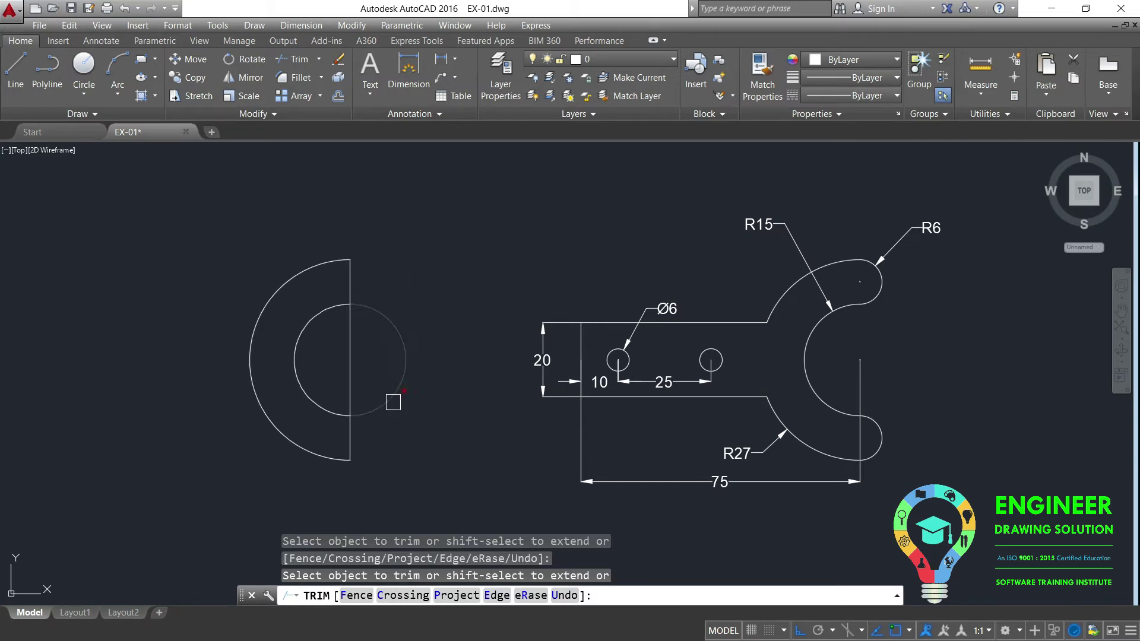
click(351, 373)
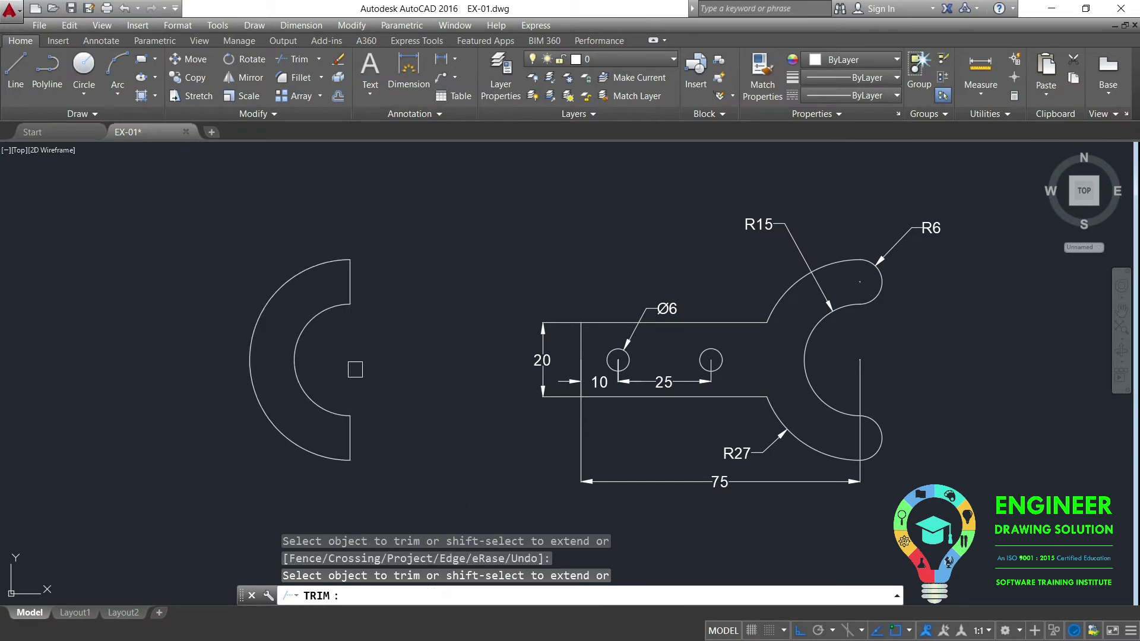
key(Return)
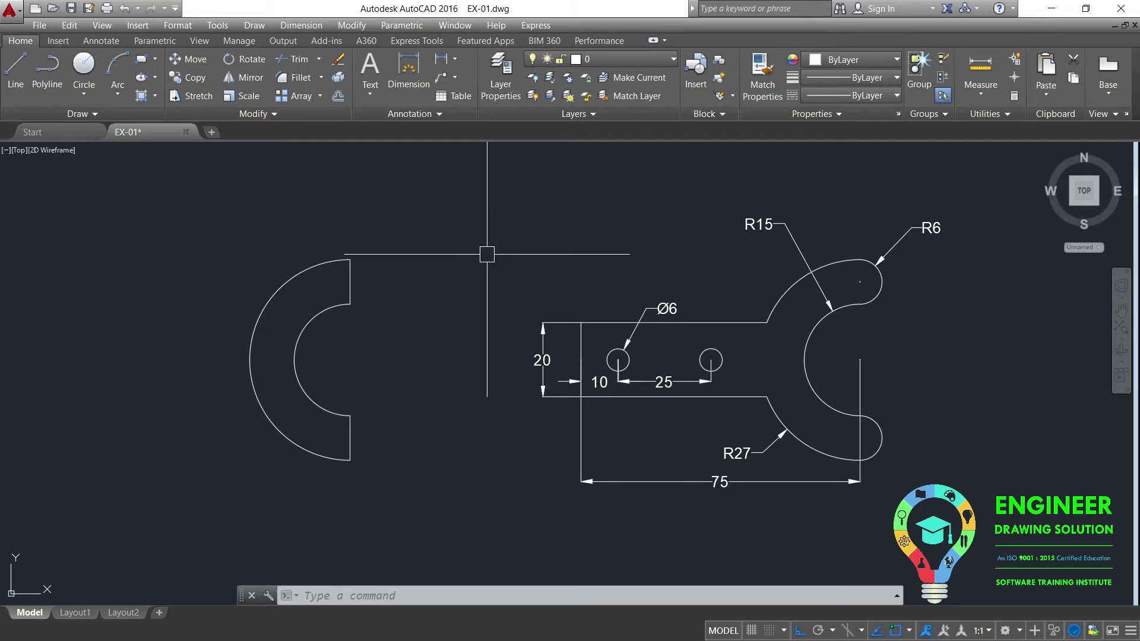
- Draw a circle with radius 6 centred on the midpoint of the upper short vertical line of the C-shape
text(c)
key(Return)
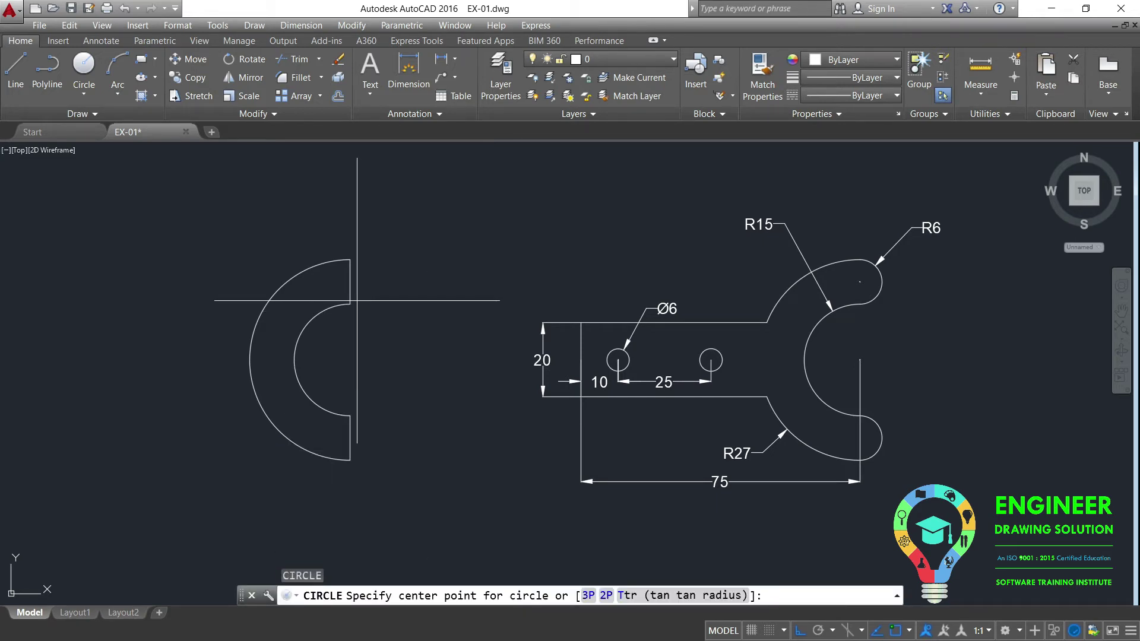
click(350, 282)
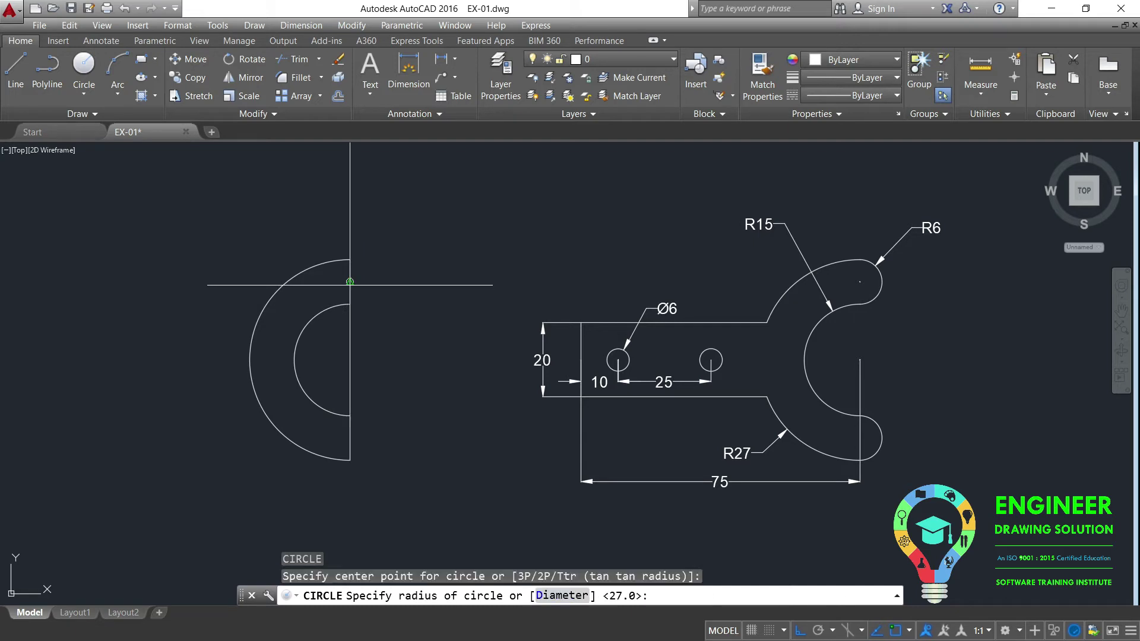
scroll(350, 282, up, 4)
scroll(376, 448, down, 4)
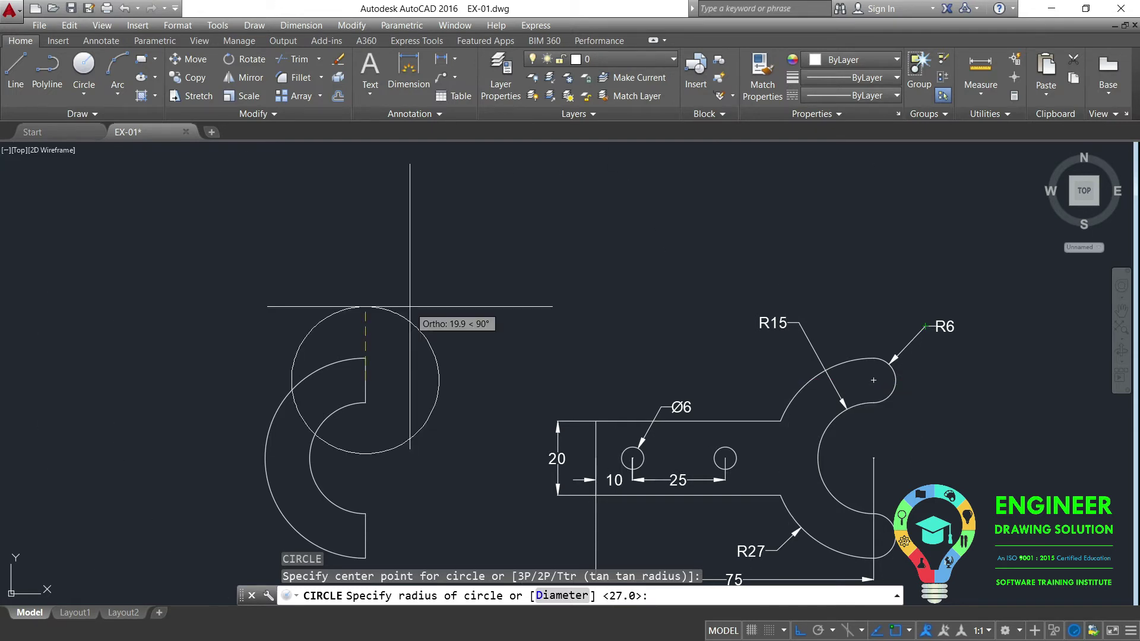
text(6)
key(Return)
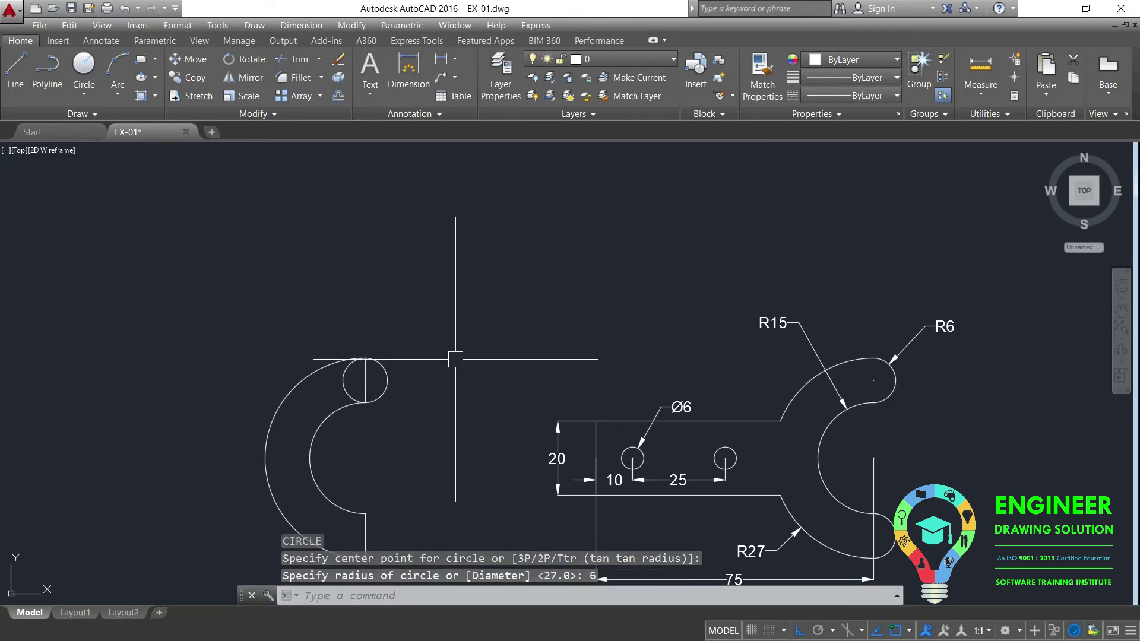
- Draw a circle with radius 6 centred on the midpoint of the lower short vertical line of the C-shape
middle_drag(446, 344, 465, 260)
text(C)
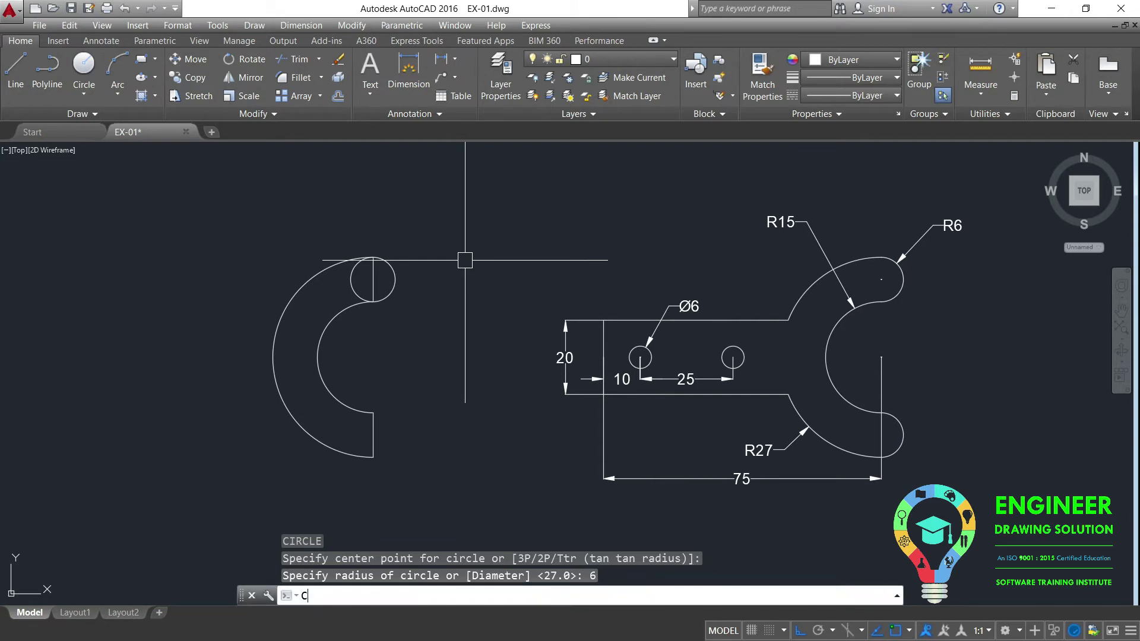
key(Return)
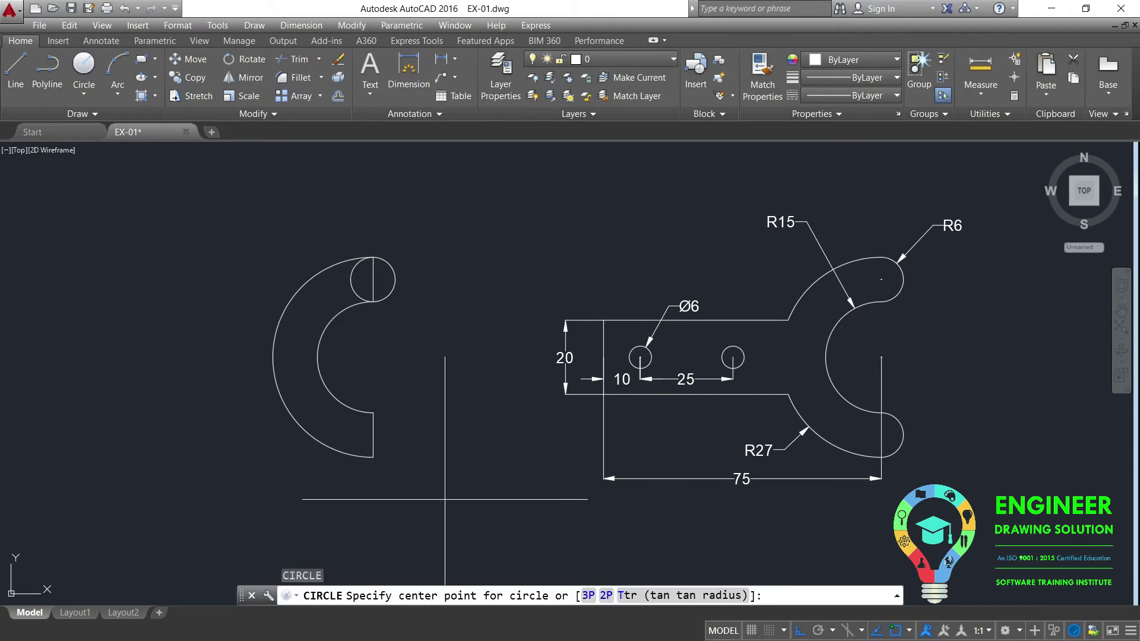
scroll(445, 500, up, 2)
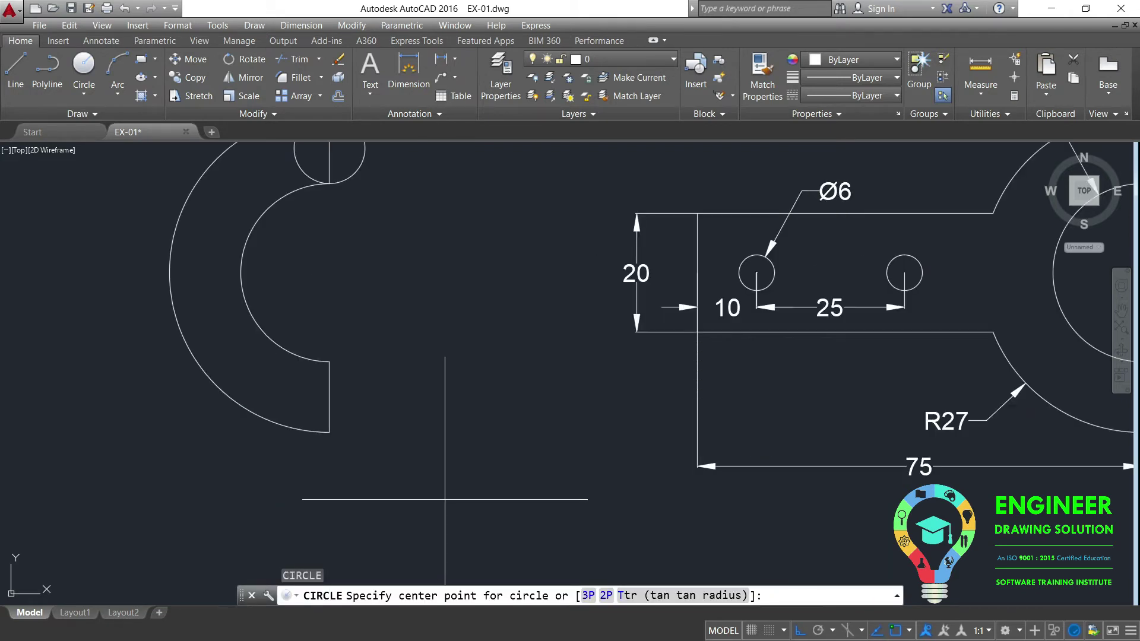
click(337, 398)
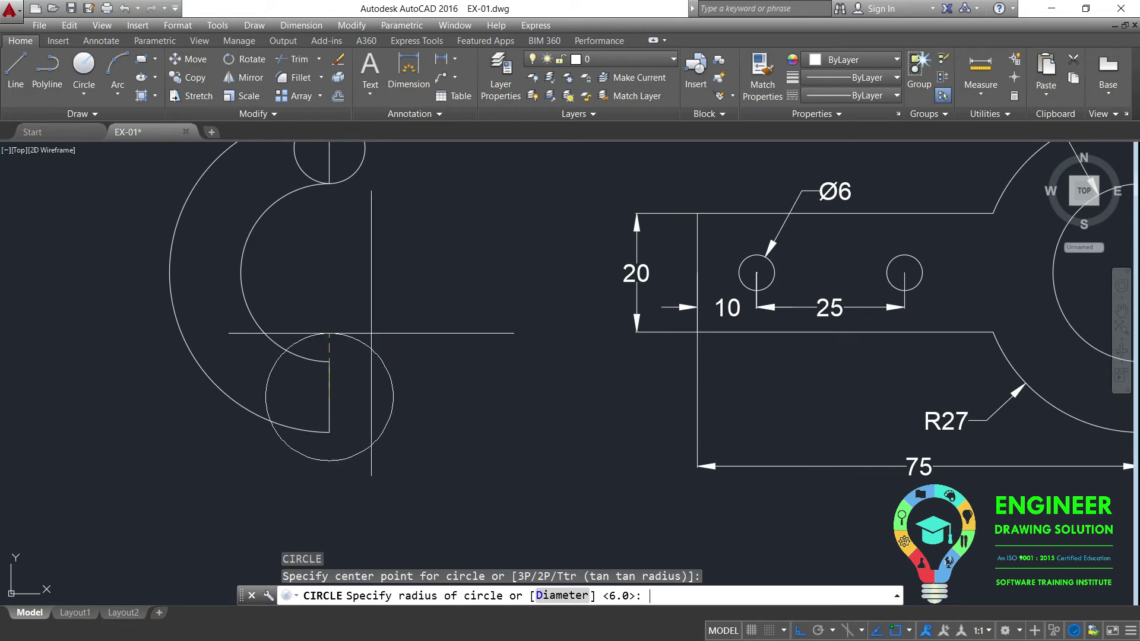
text(6)
key(Return)
scroll(370, 416, down, 2)
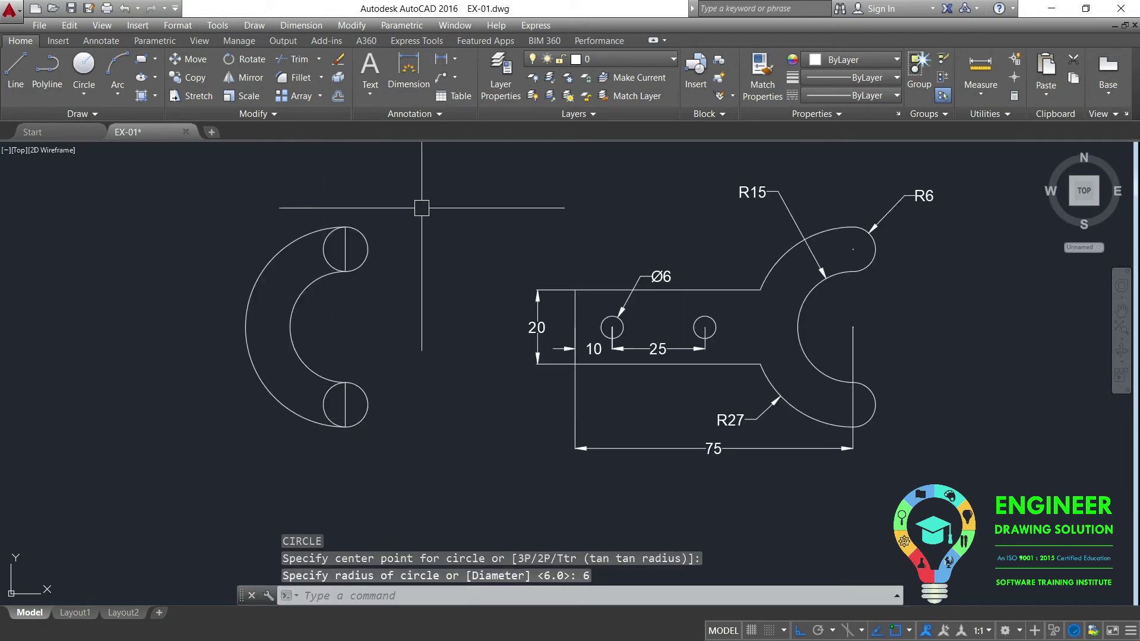
- Trim the left halves of both radius 6 circles, leaving rounded tips on the C-shape
text(tr)
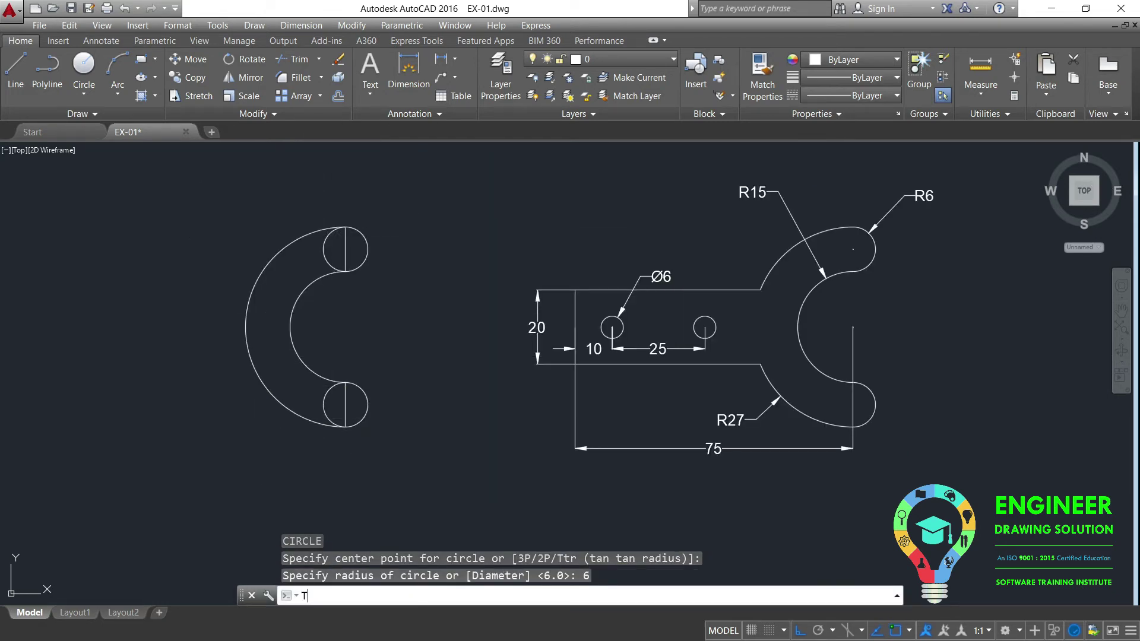
key(Return)
key(Return)
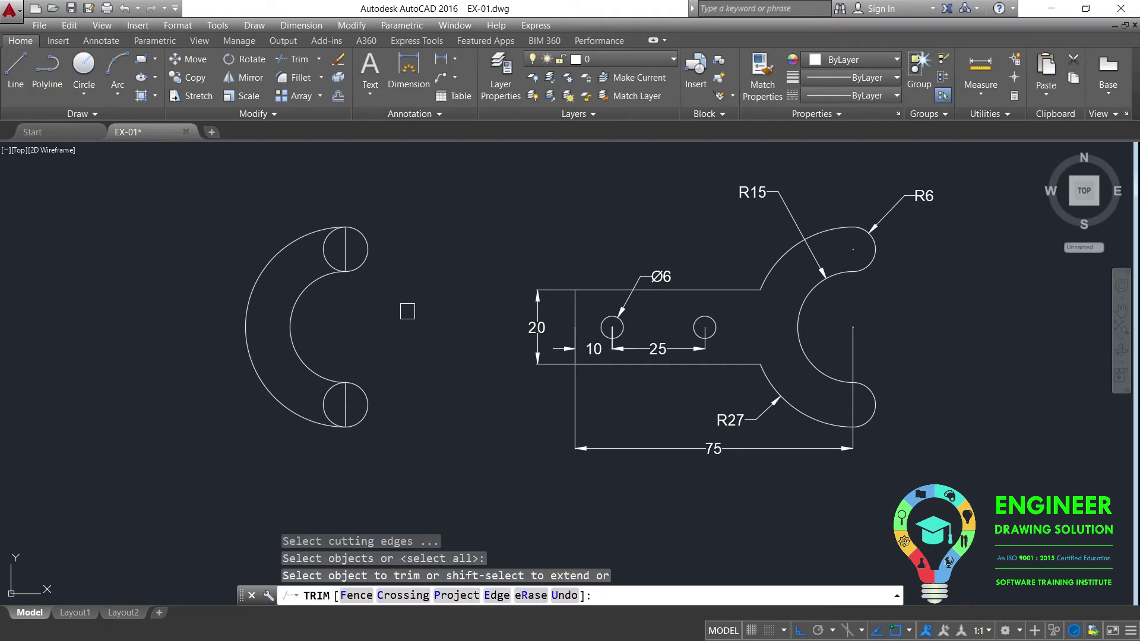
click(330, 261)
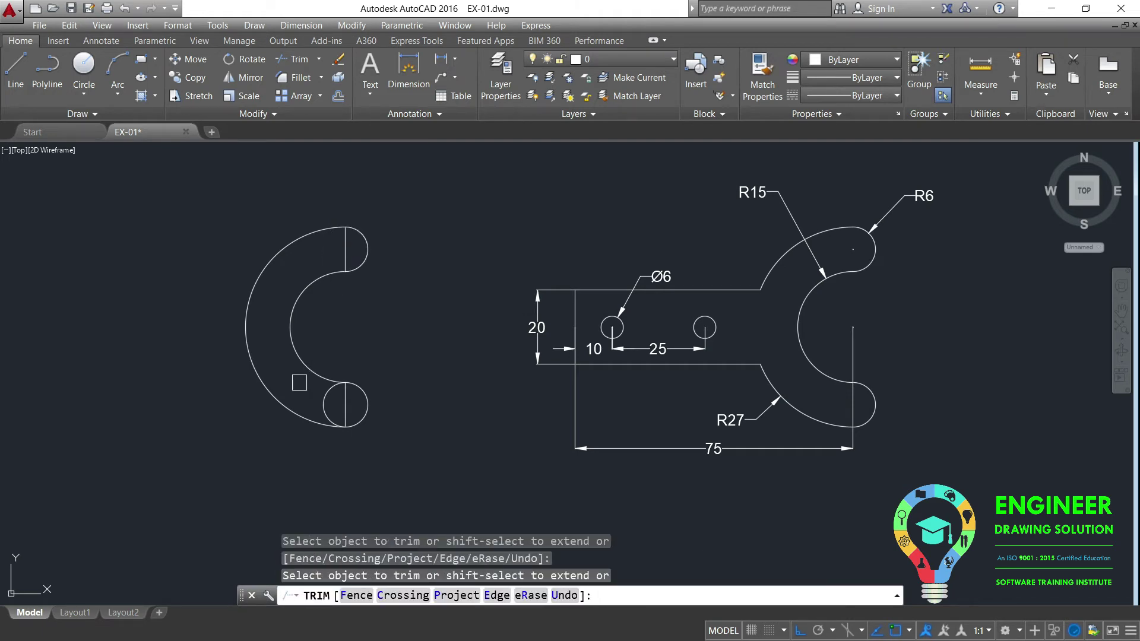
key(Return)
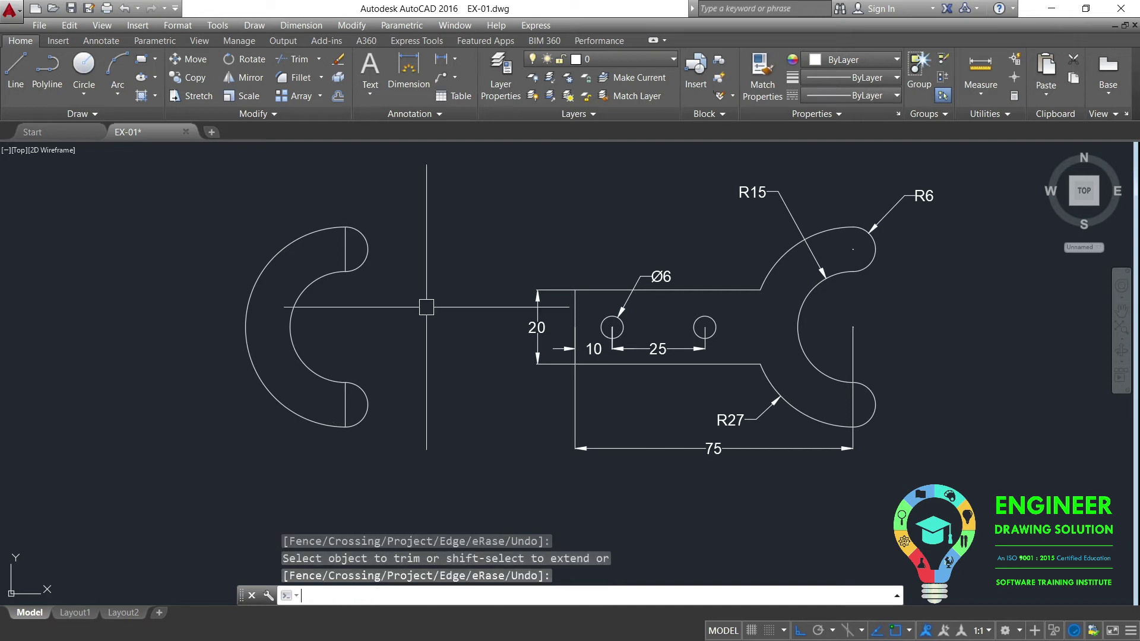
- Delete the two short vertical lines at the tips of the C-shape
click(346, 249)
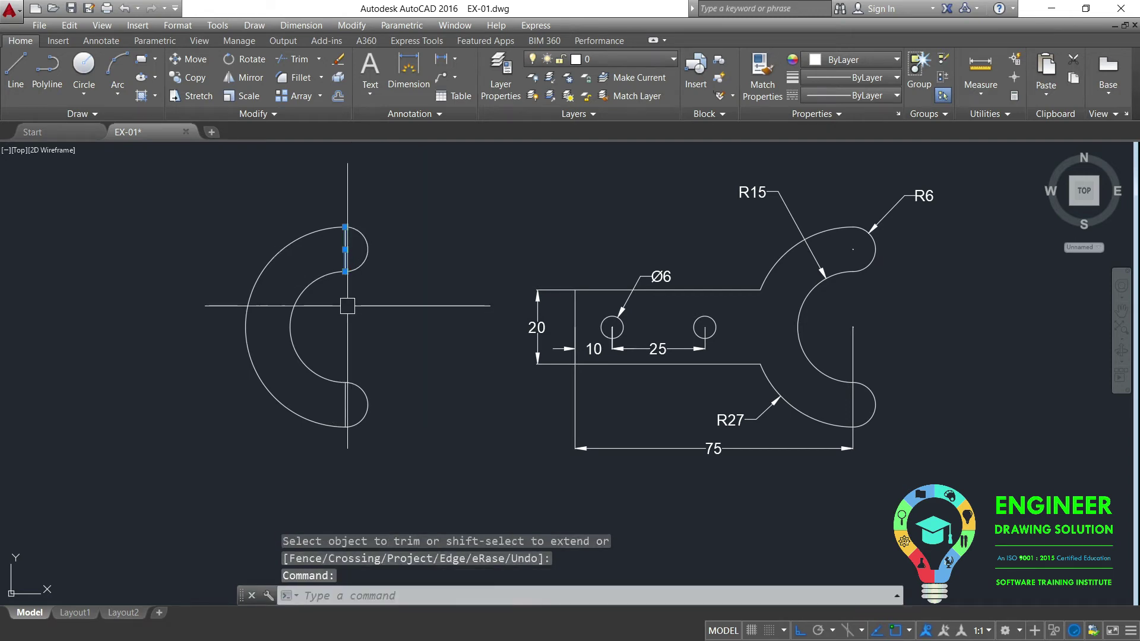
click(345, 404)
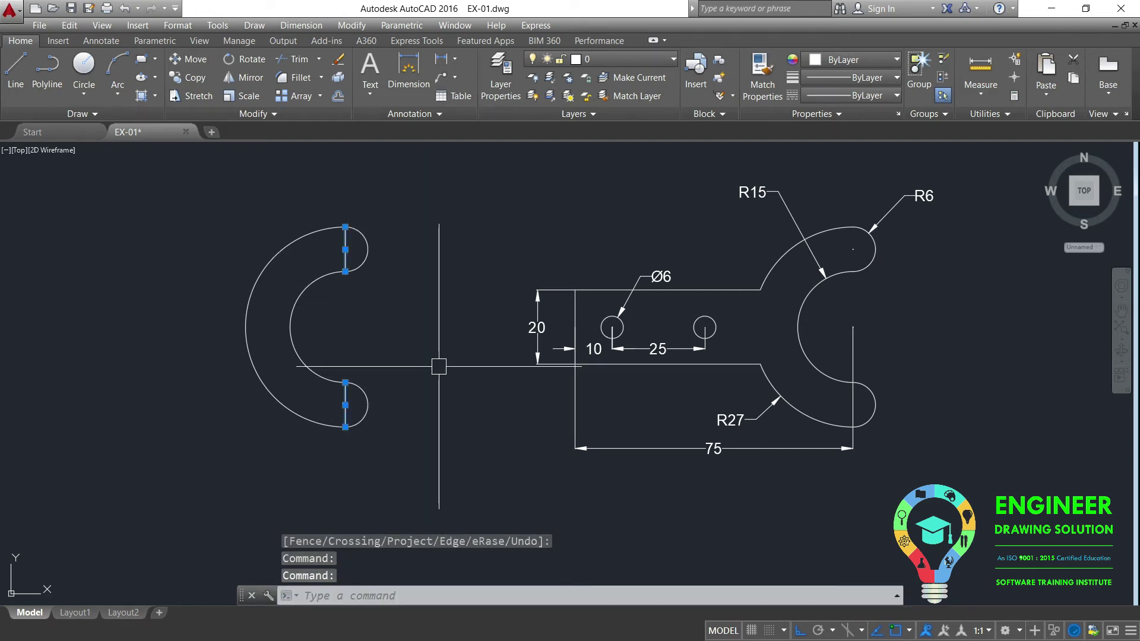
key(Delete)
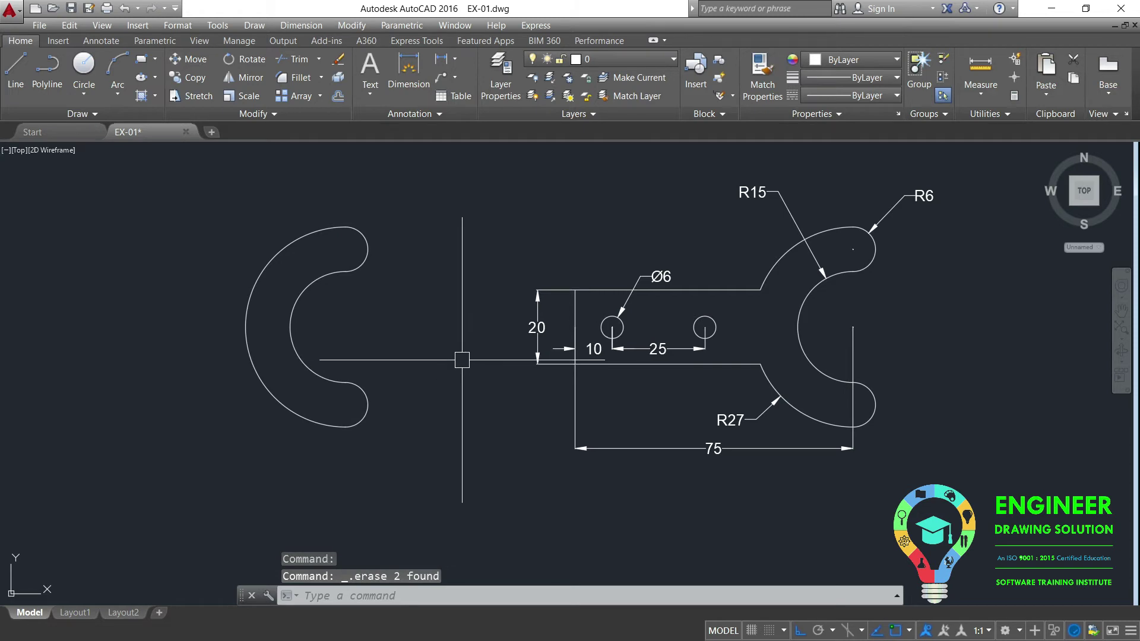
- Draw a horizontal line 75 long to the left from the centre of the C-shape's arcs
middle_drag(702, 424, 750, 409)
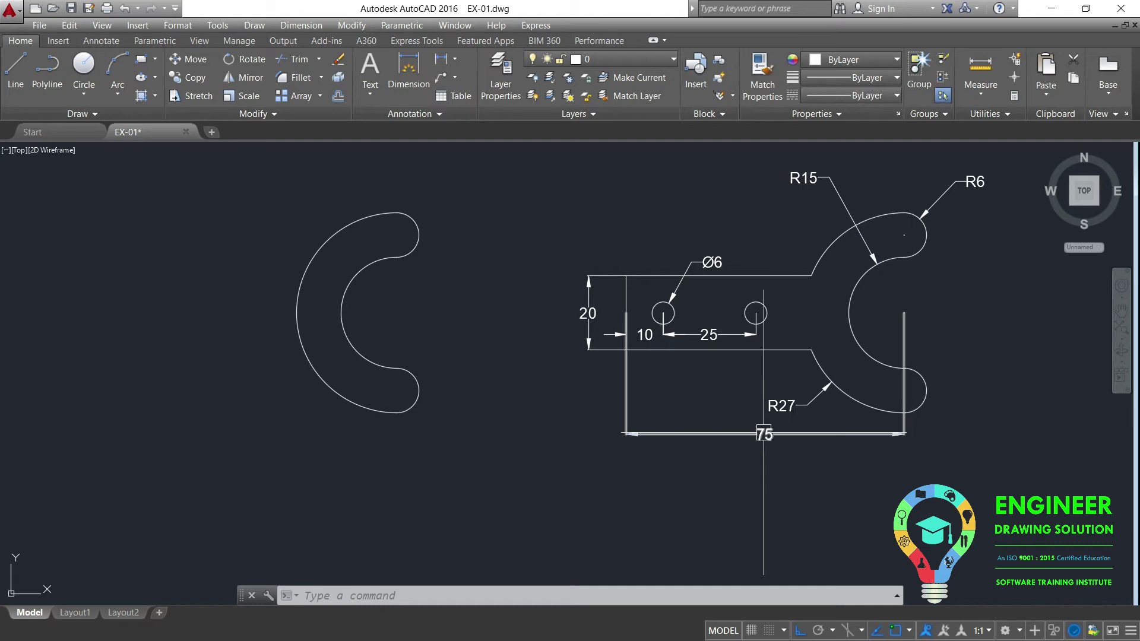
middle_drag(570, 386, 616, 387)
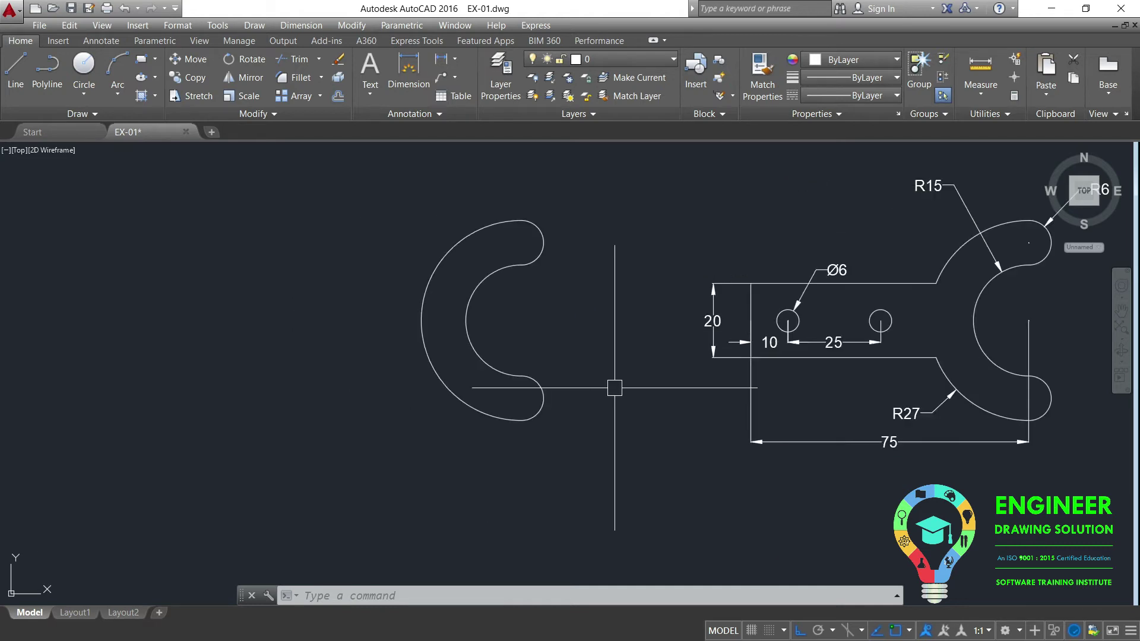
text(L)
key(Return)
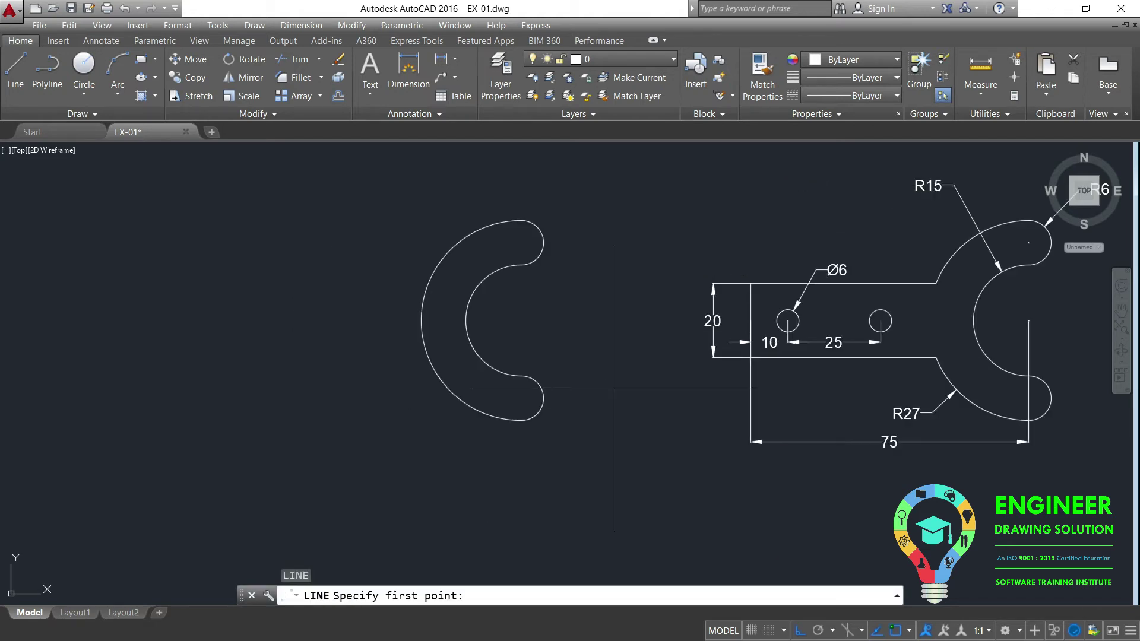
click(505, 320)
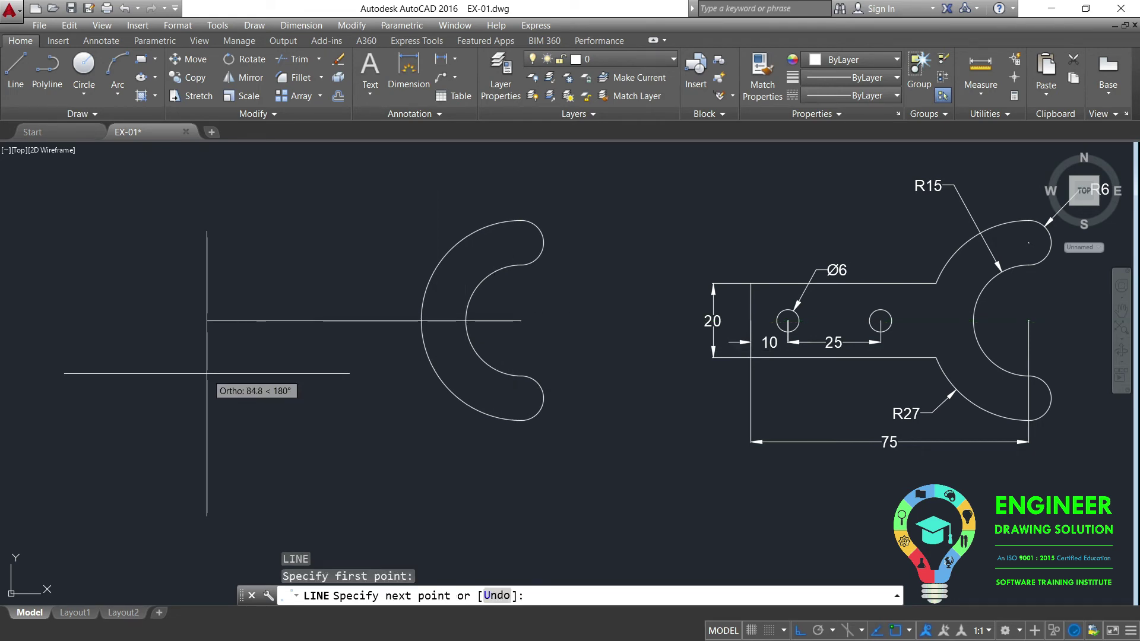
text(75)
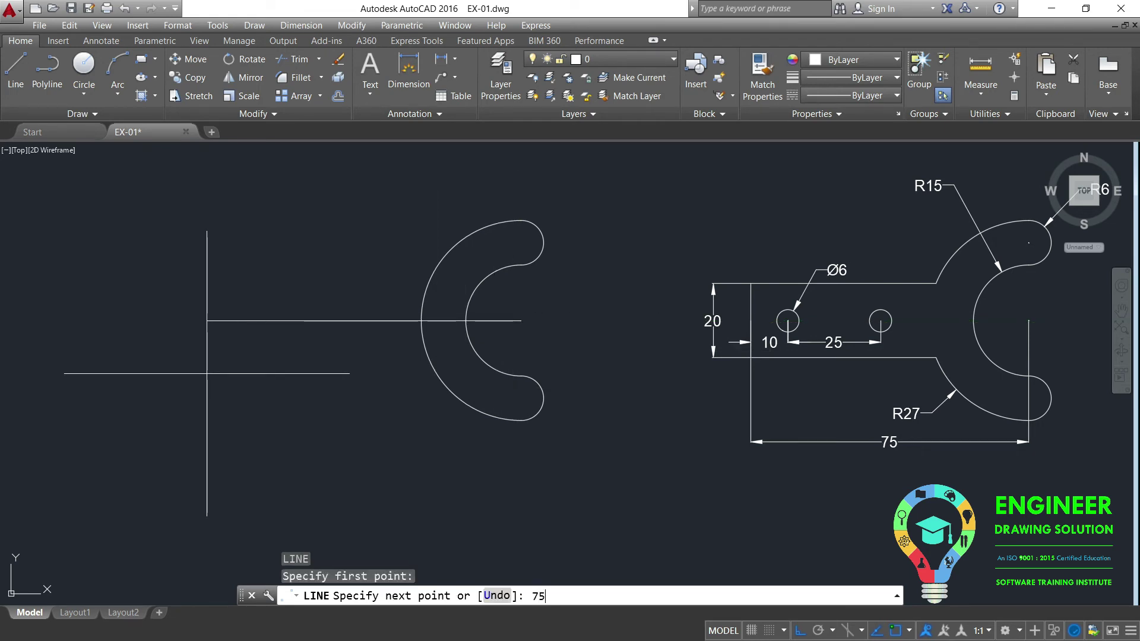
key(Return)
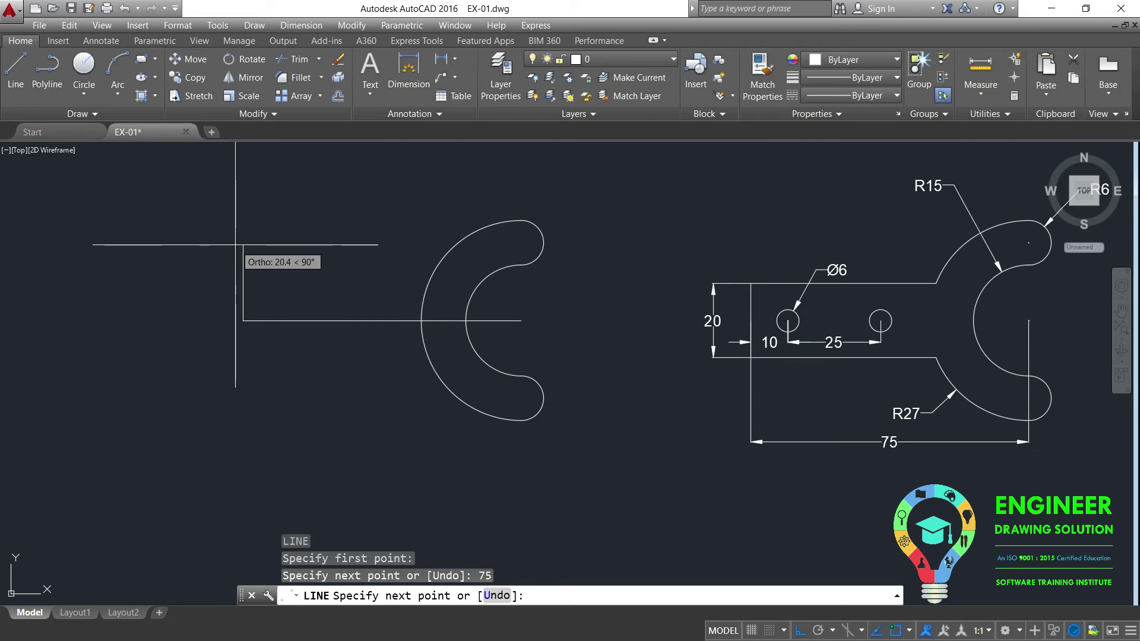
- Continue the line 10 upward from the centre line's left end and horizontally right past the outer arc
text(10)
key(Return)
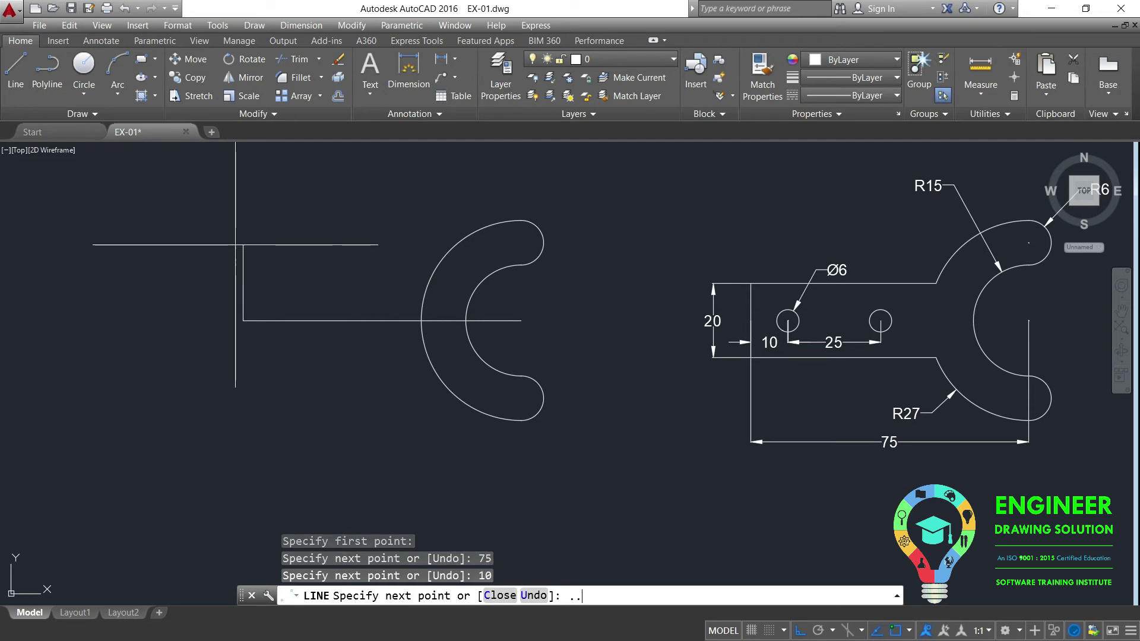
text(..)
key(BackSpace)
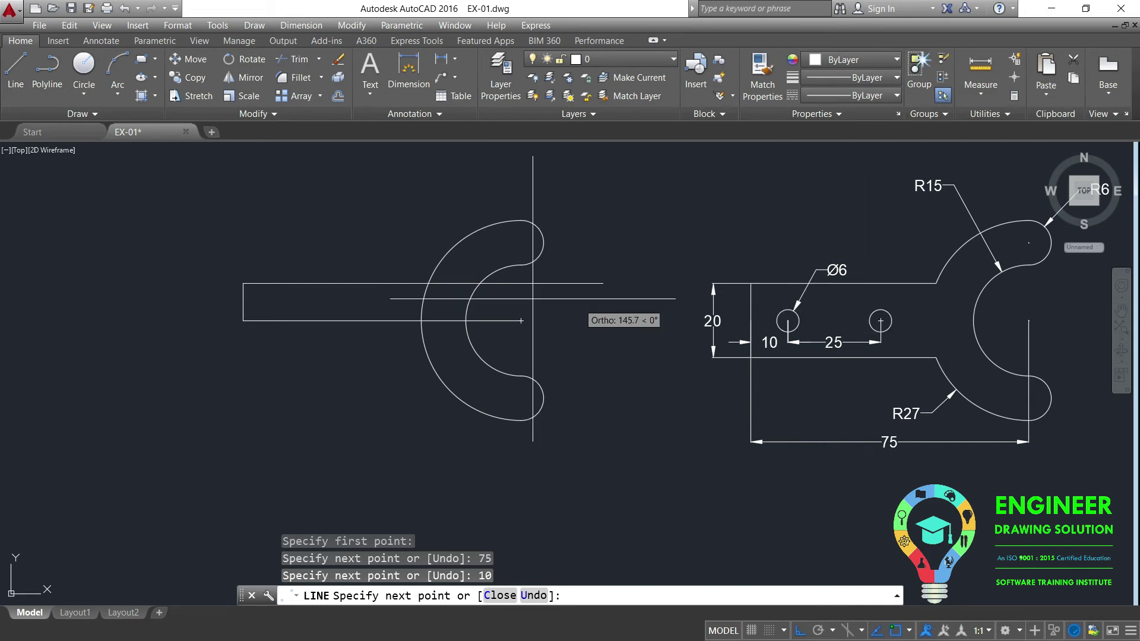
scroll(532, 299, up, 5)
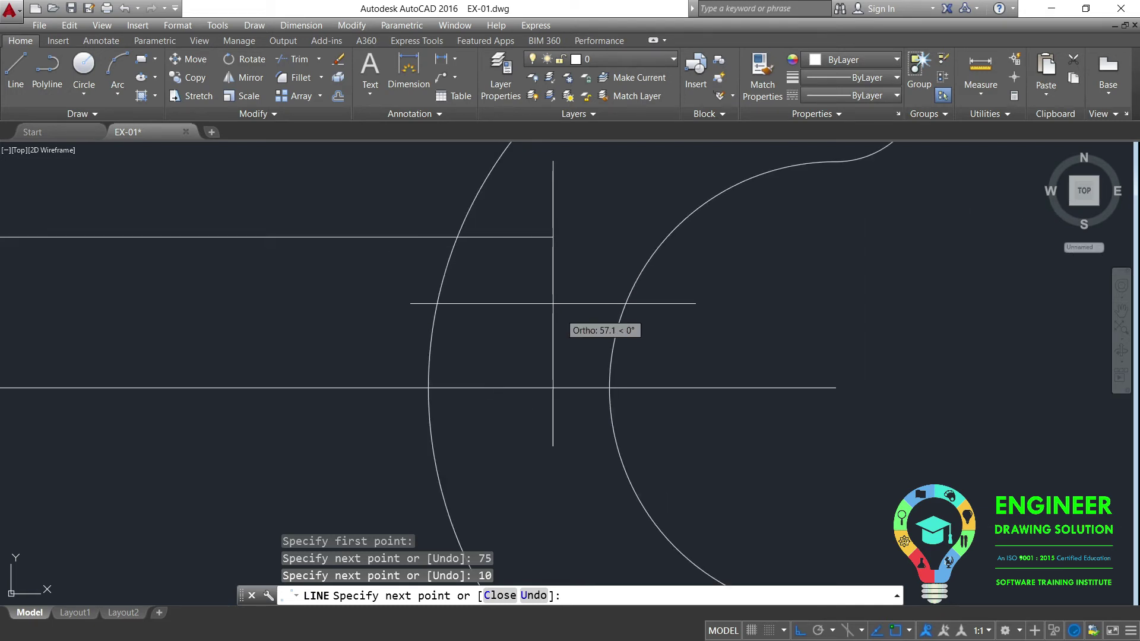
click(542, 236)
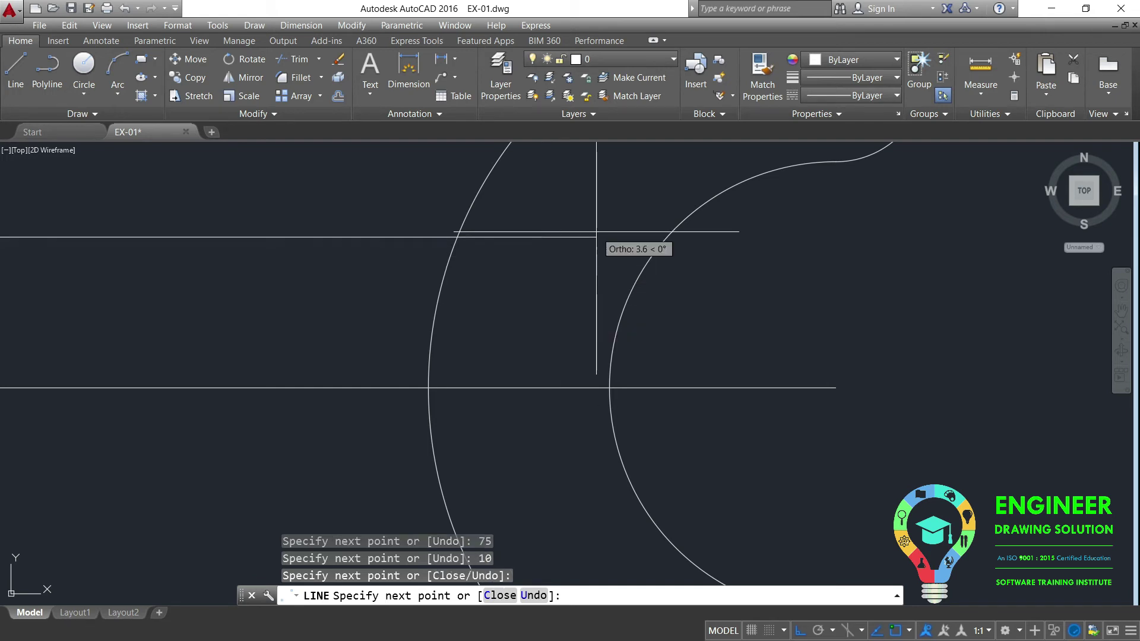
key(Return)
- Trim the upper handle line beyond the outer arc and the arc portion between it and the centre line
text(TR)
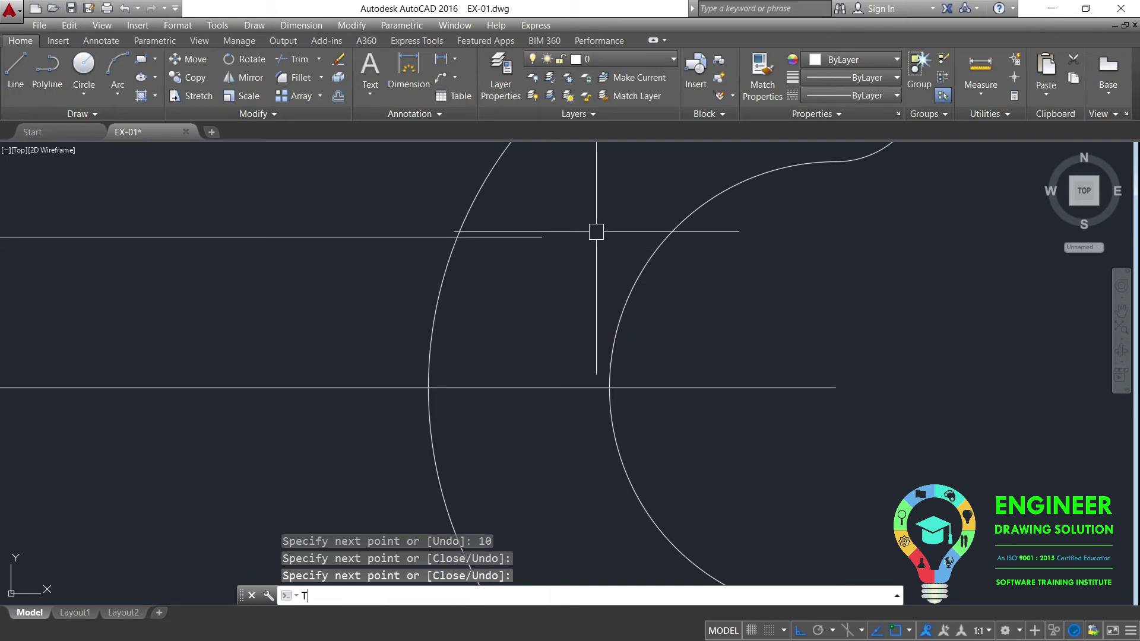
key(Return)
key(Return)
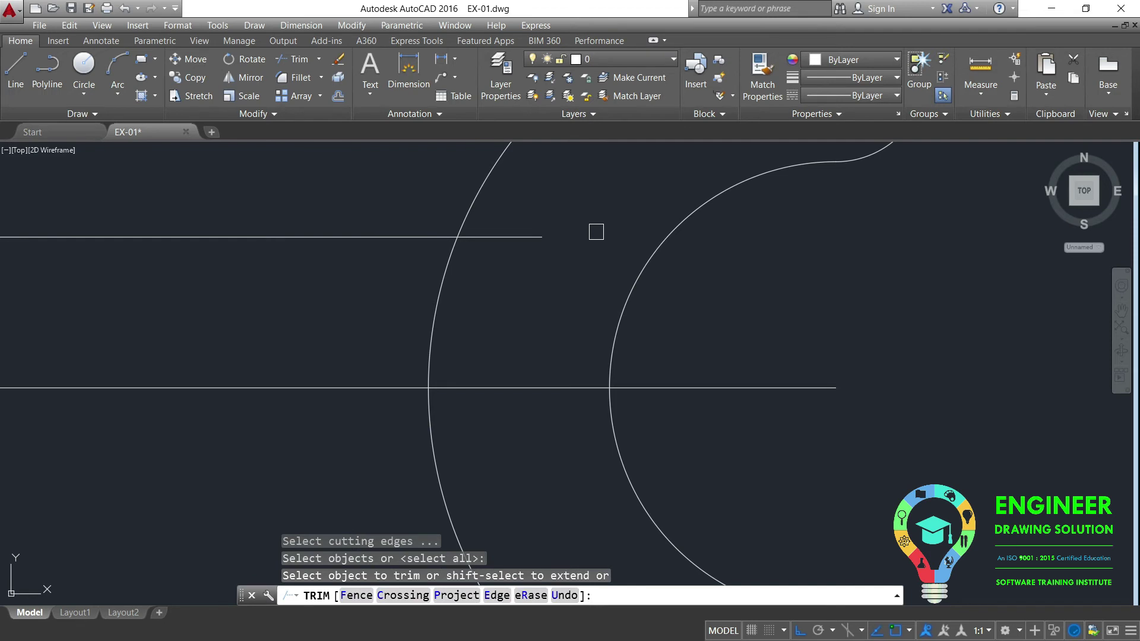
click(517, 236)
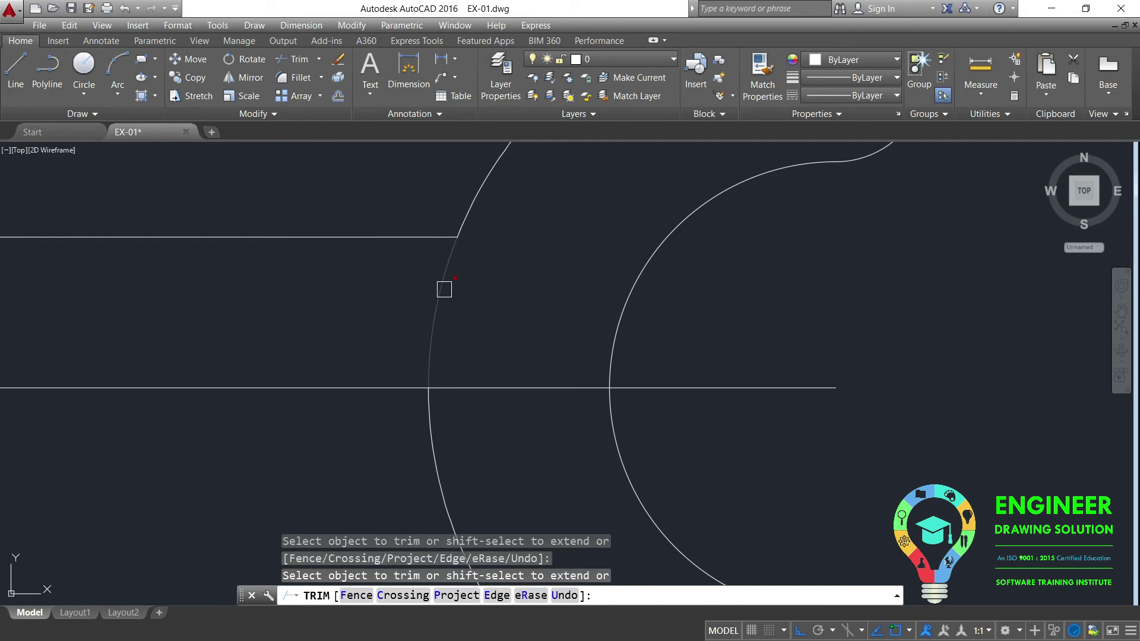
scroll(463, 288, down, 5)
key(Return)
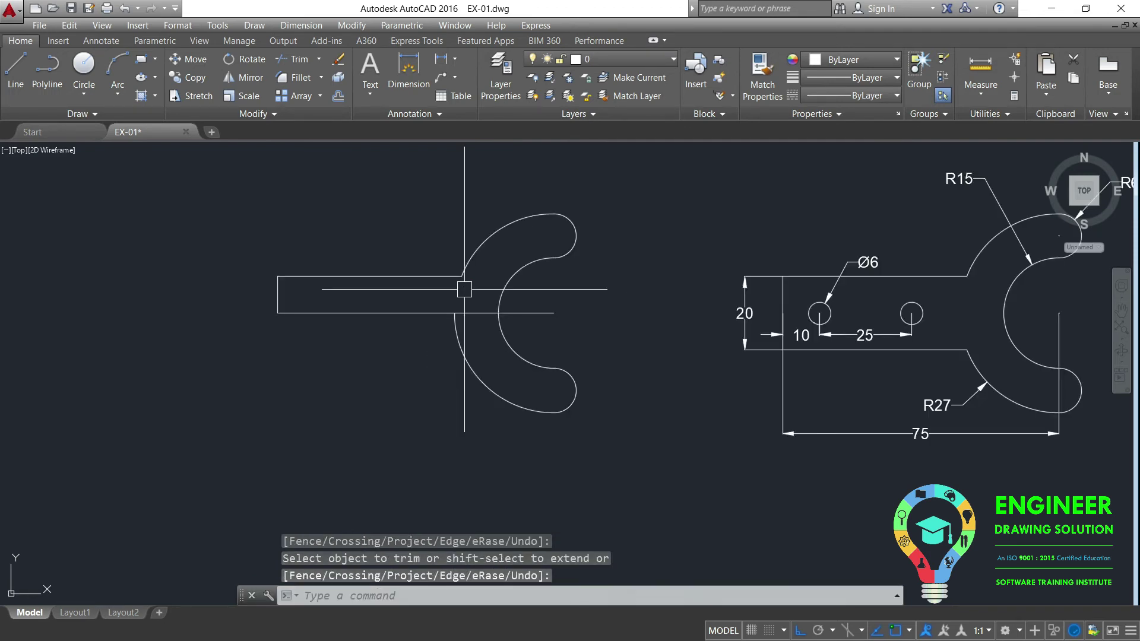
- Draw a line 10 downward from the centre line's left end and horizontally right past the outer arc
scroll(296, 368, up, 2)
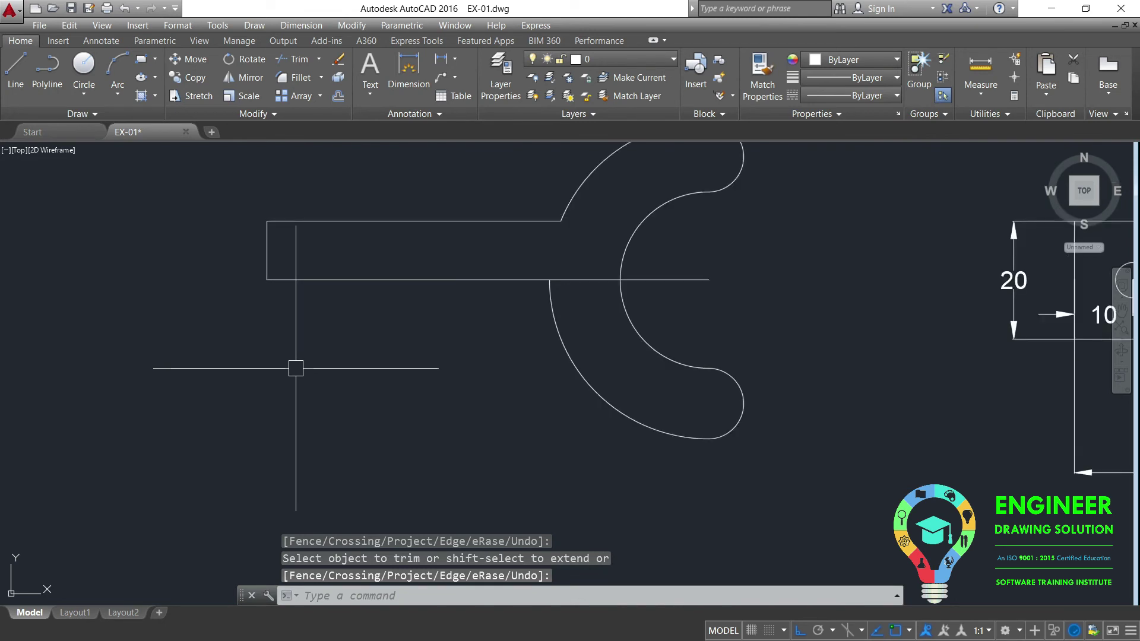
text(l)
key(Return)
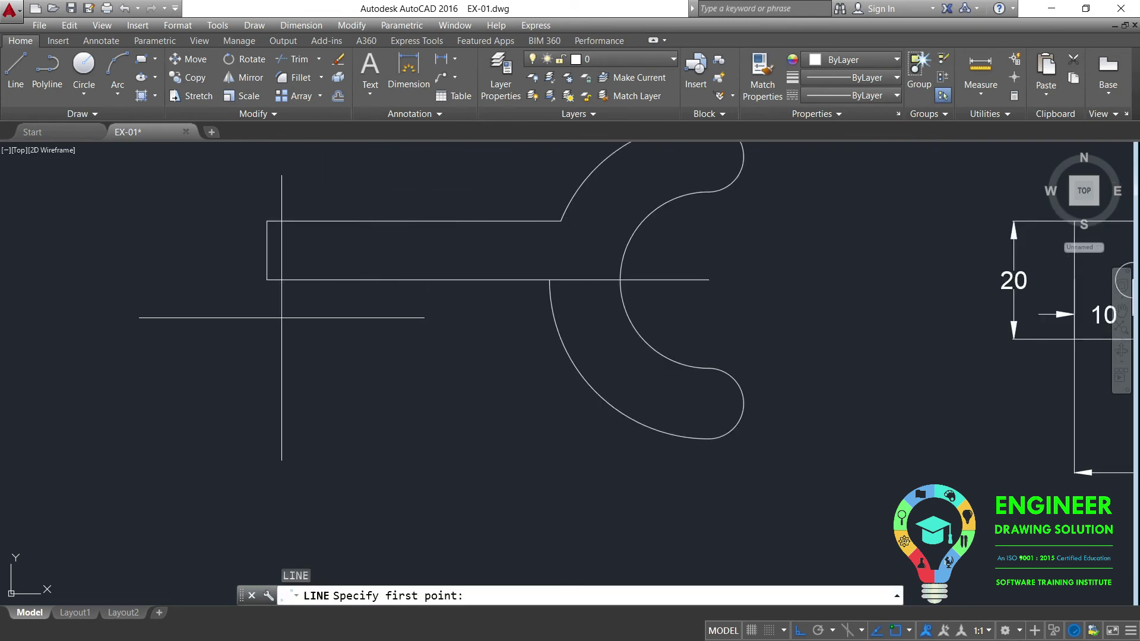
click(266, 280)
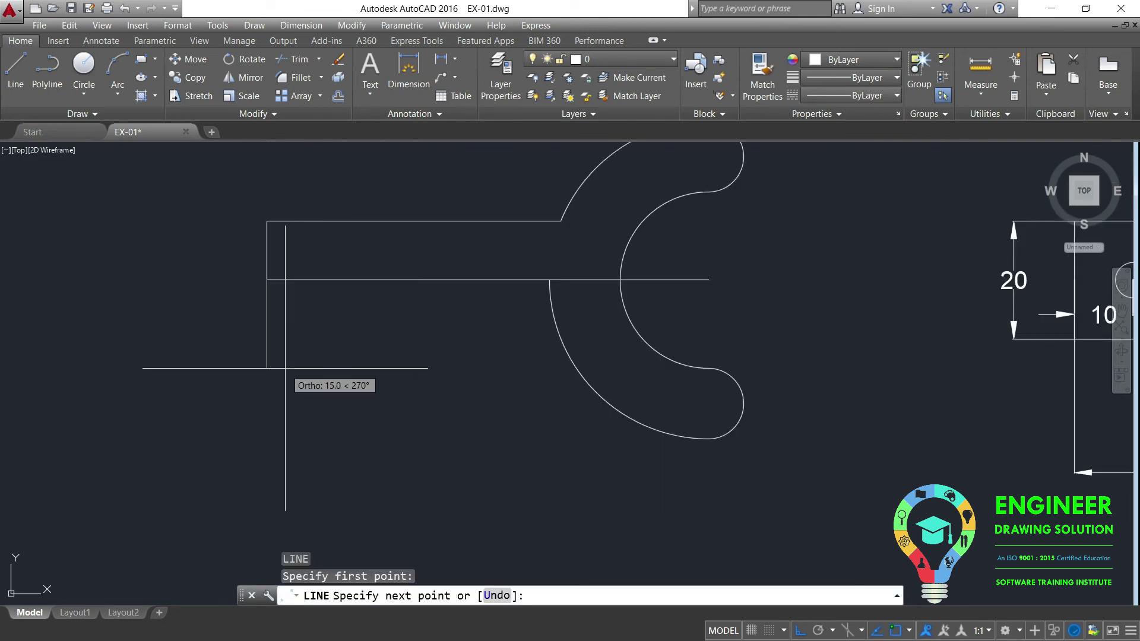
text(10)
key(Return)
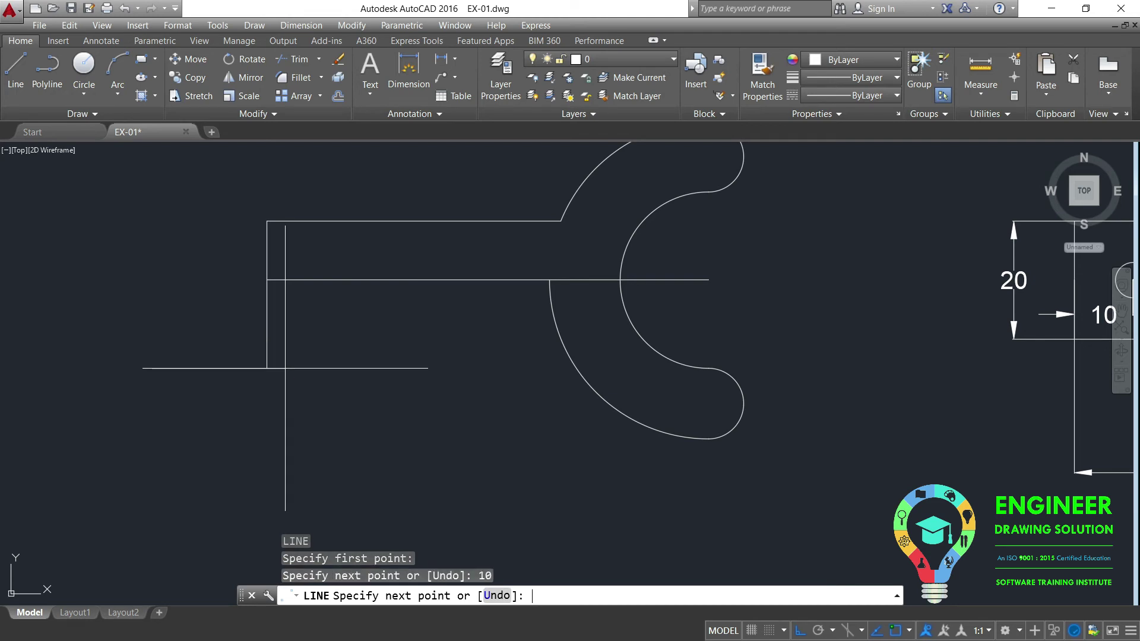
click(594, 339)
key(Return)
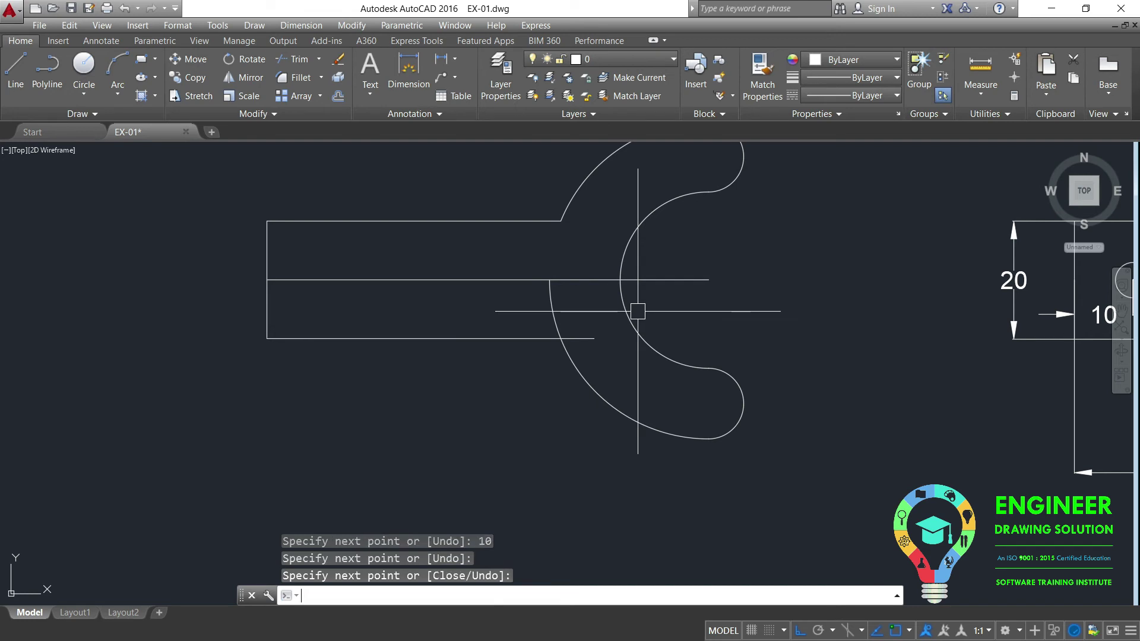
- Trim the lower handle line beyond the outer arc and the arc portion between it and the centre line
text(TR)
key(Return)
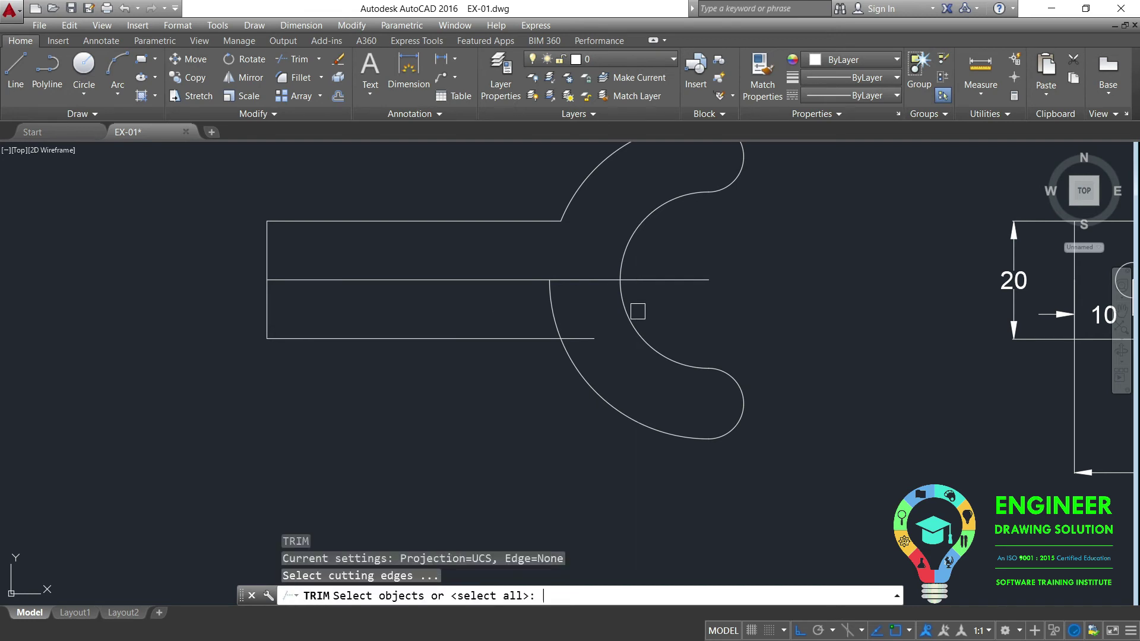
key(Return)
click(591, 337)
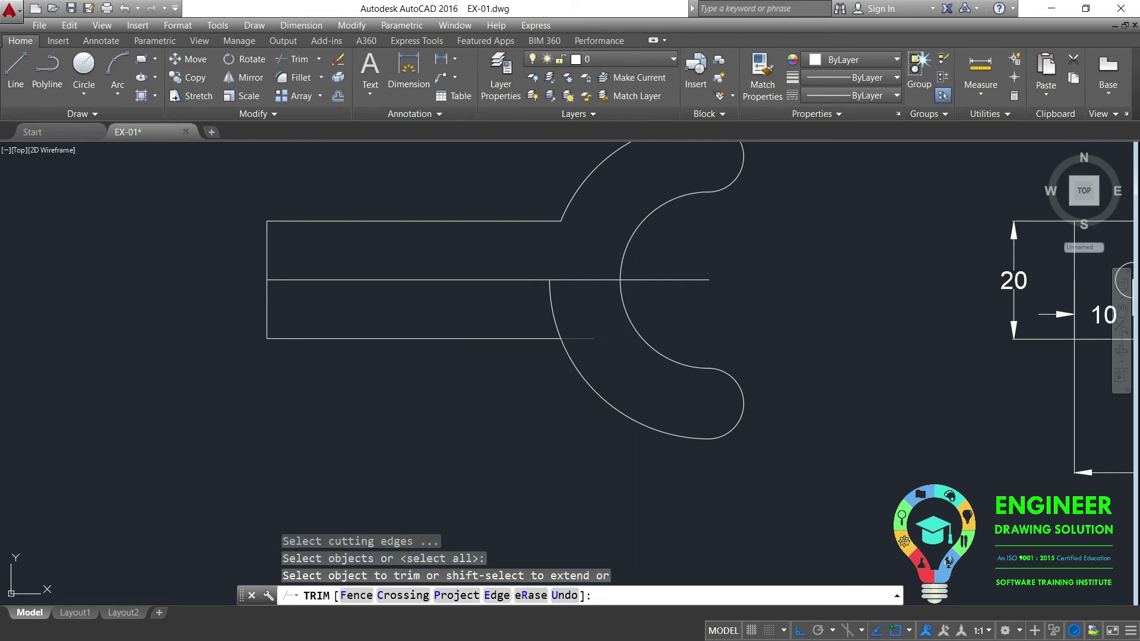
click(553, 304)
click(540, 339)
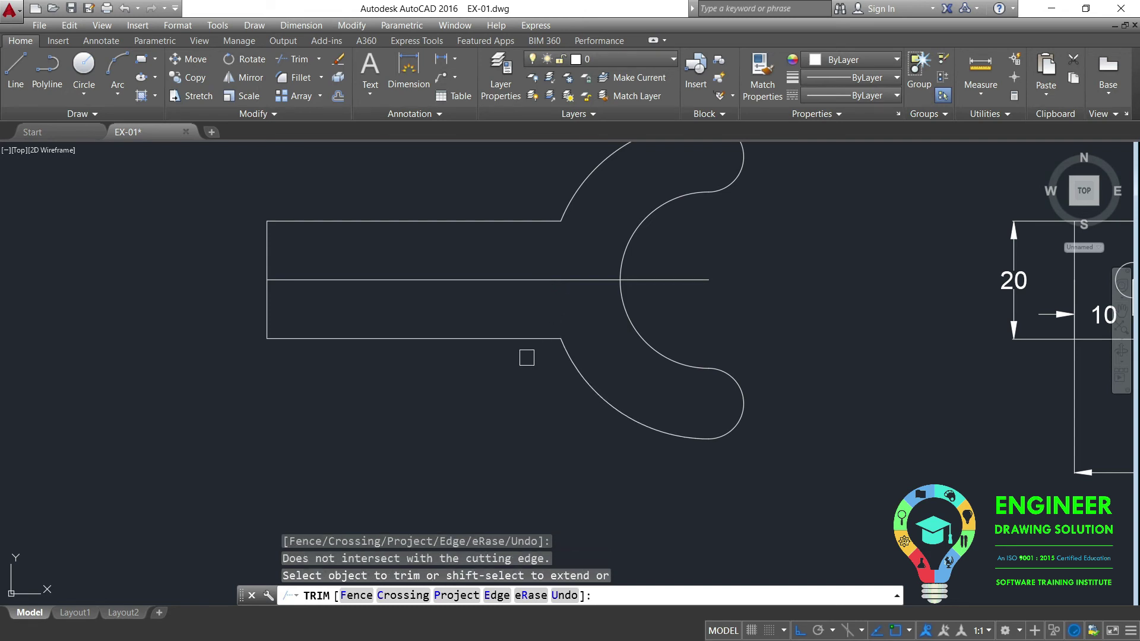
key(Return)
- Erase the horizontal centre line running through the handle and inner arc of the redrawn bracket
click(501, 280)
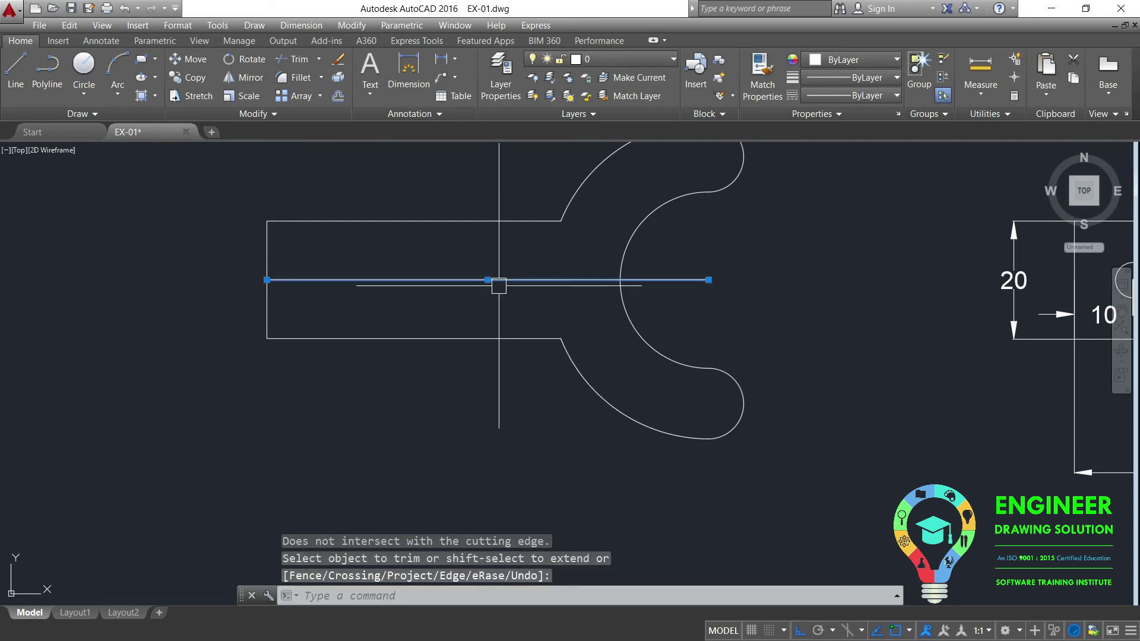
key(Delete)
scroll(475, 321, down, 3)
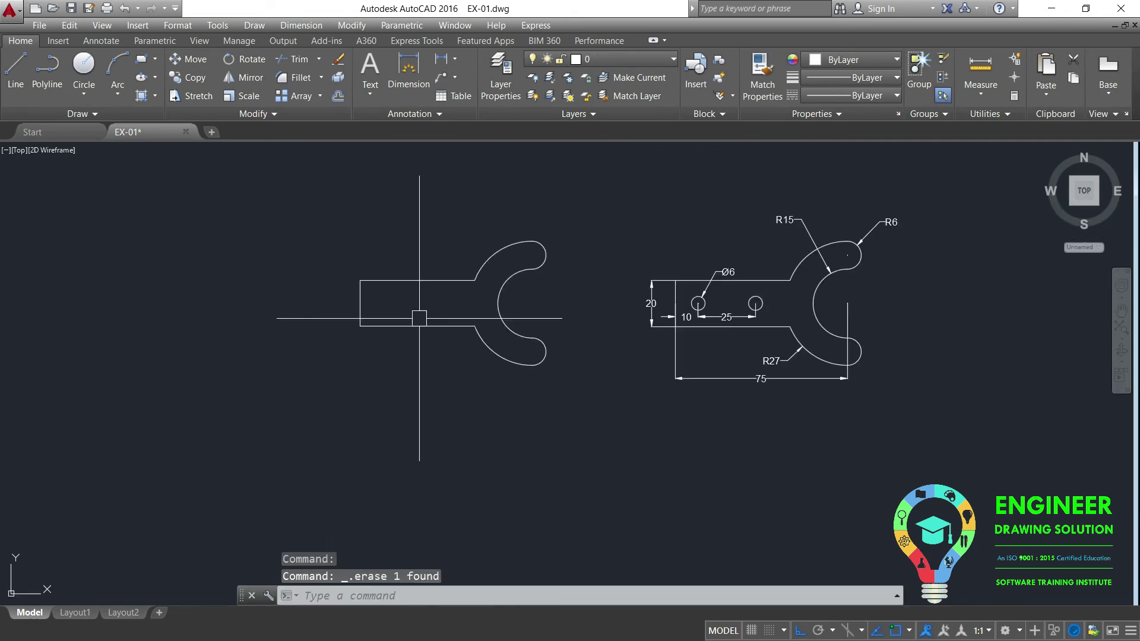
scroll(600, 285, up, 1)
middle_drag(539, 292, 453, 347)
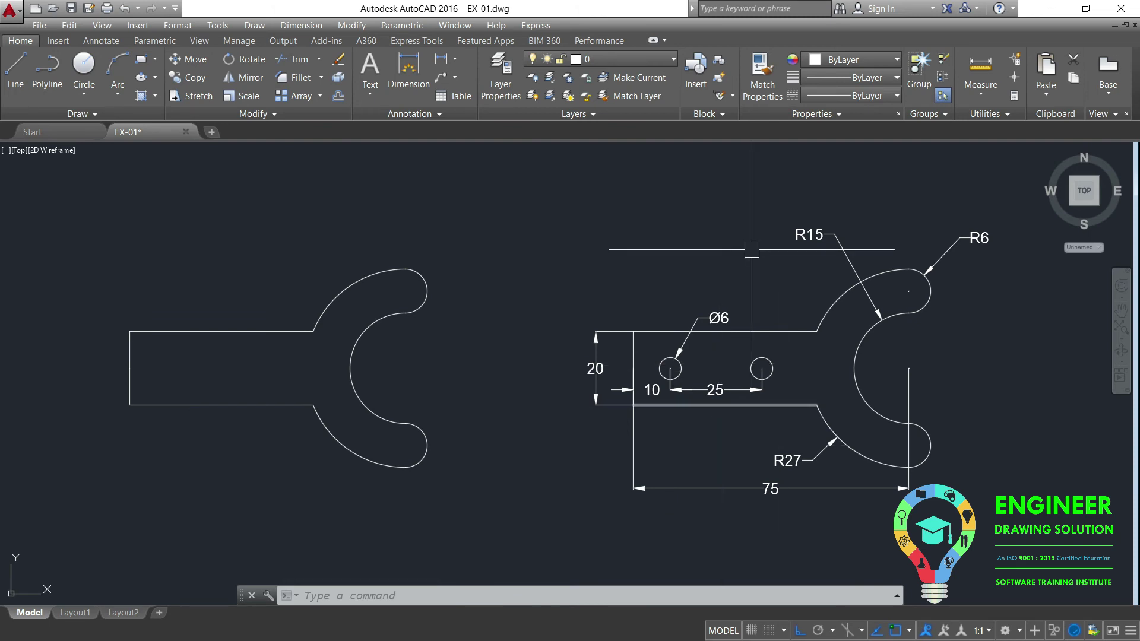
middle_drag(506, 343, 716, 344)
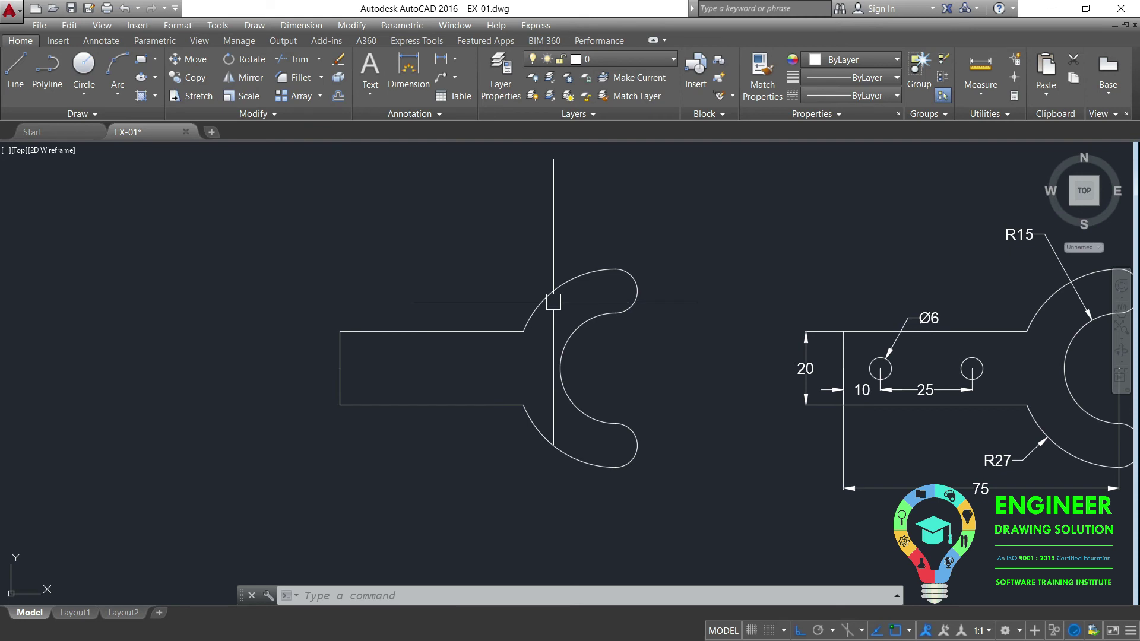
middle_drag(696, 359, 582, 347)
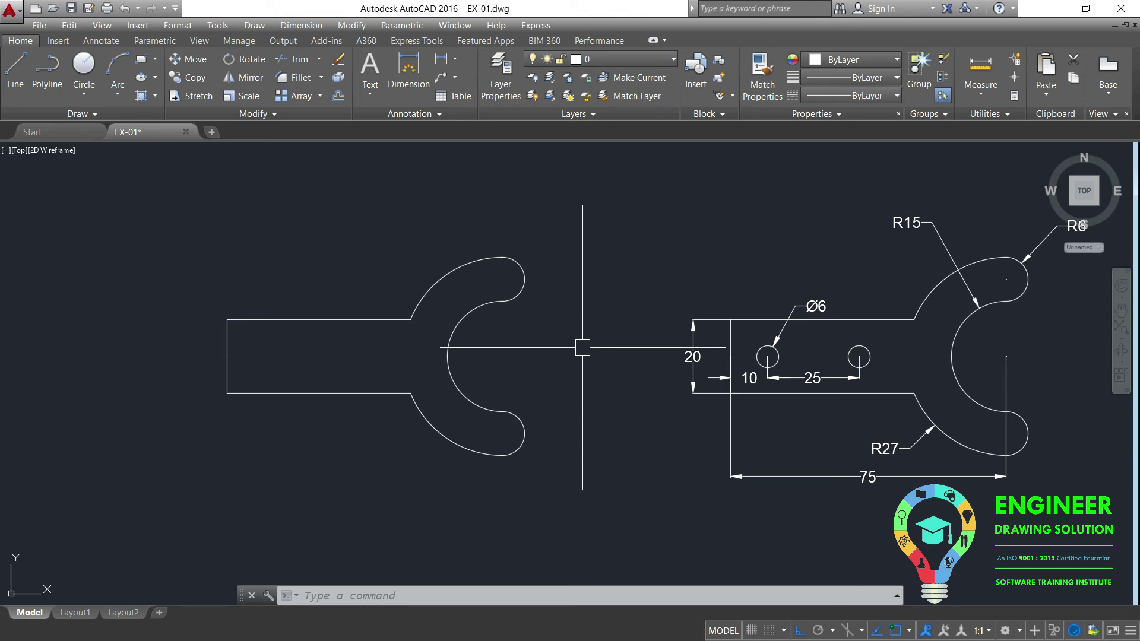
- Draw a horizontal practice line 100 long in the empty space below the redrawn bracket
click(16, 68)
middle_drag(229, 333, 135, 263)
click(253, 476)
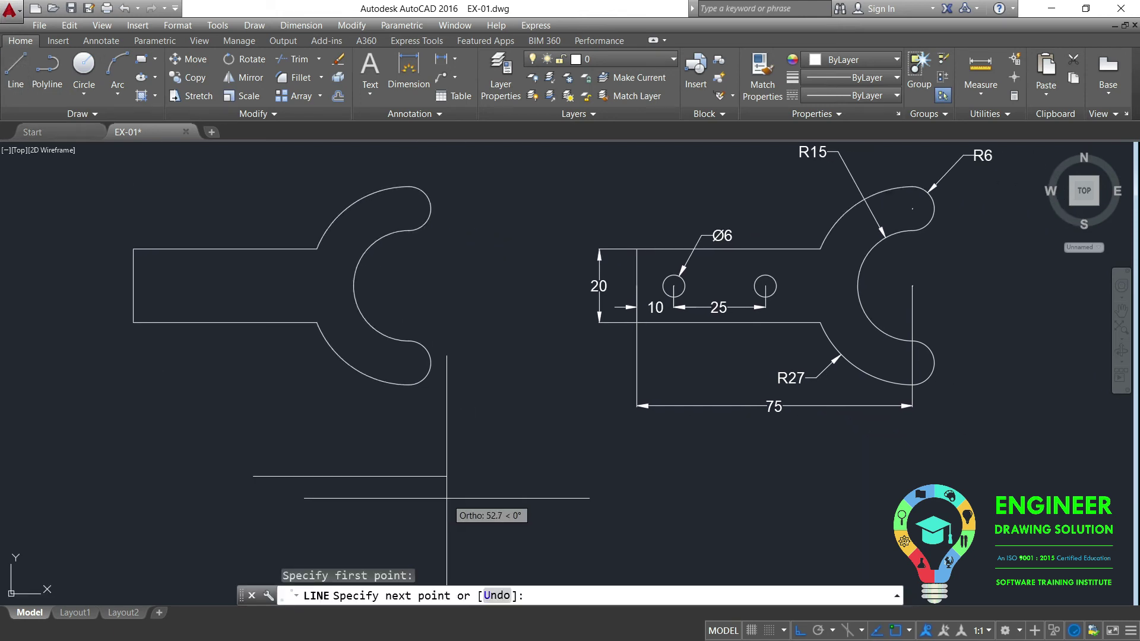
text(100)
key(Return)
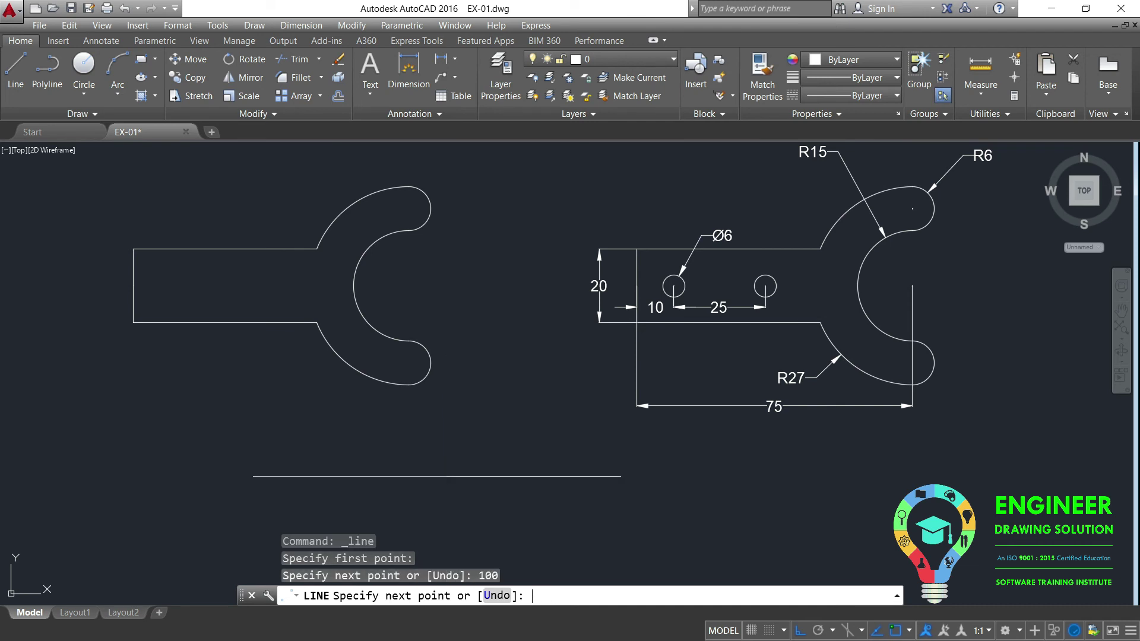
key(Return)
- Draw a short vertical line crossing the right part of the 100-long horizontal practice line
key(Return)
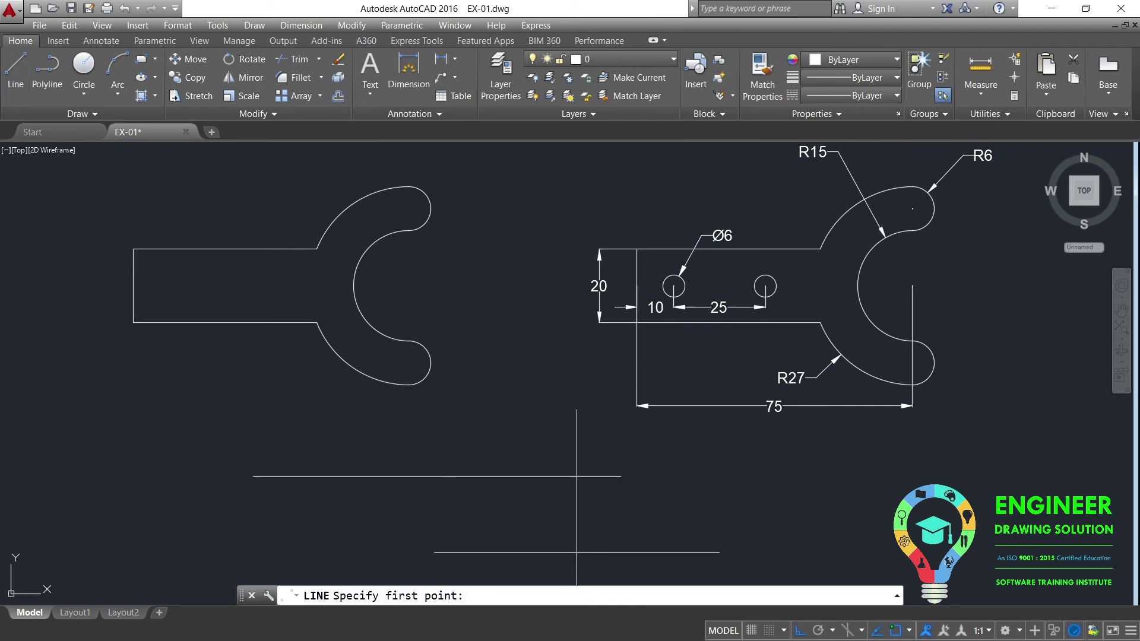
click(500, 388)
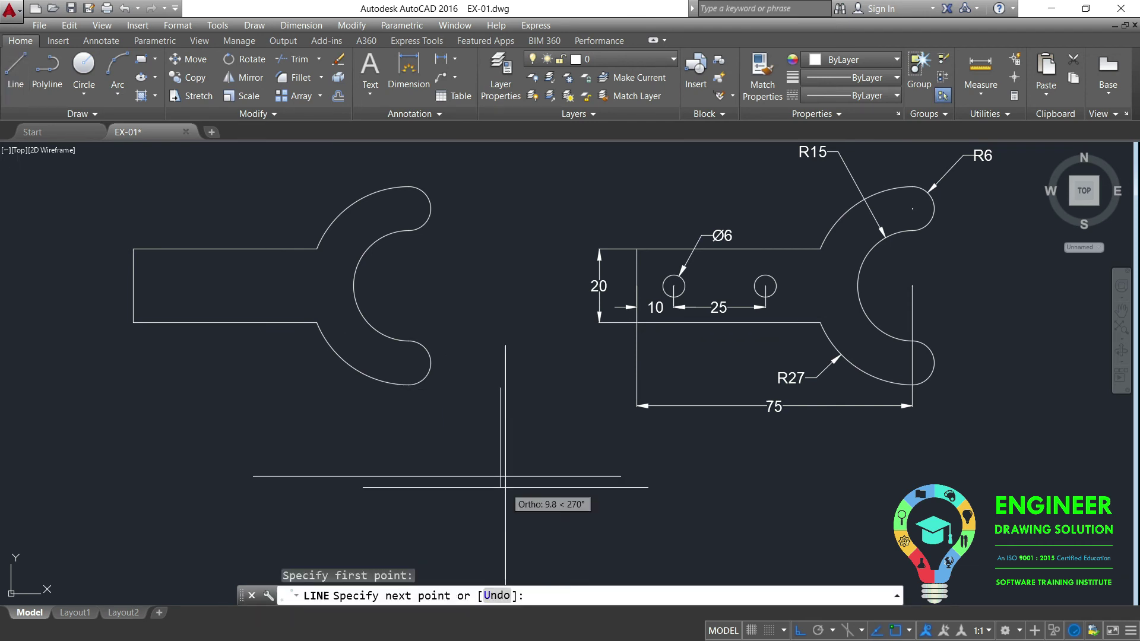
click(501, 519)
key(Return)
- Trim the part of the horizontal practice line that extends to the right of the vertical line
text(tr)
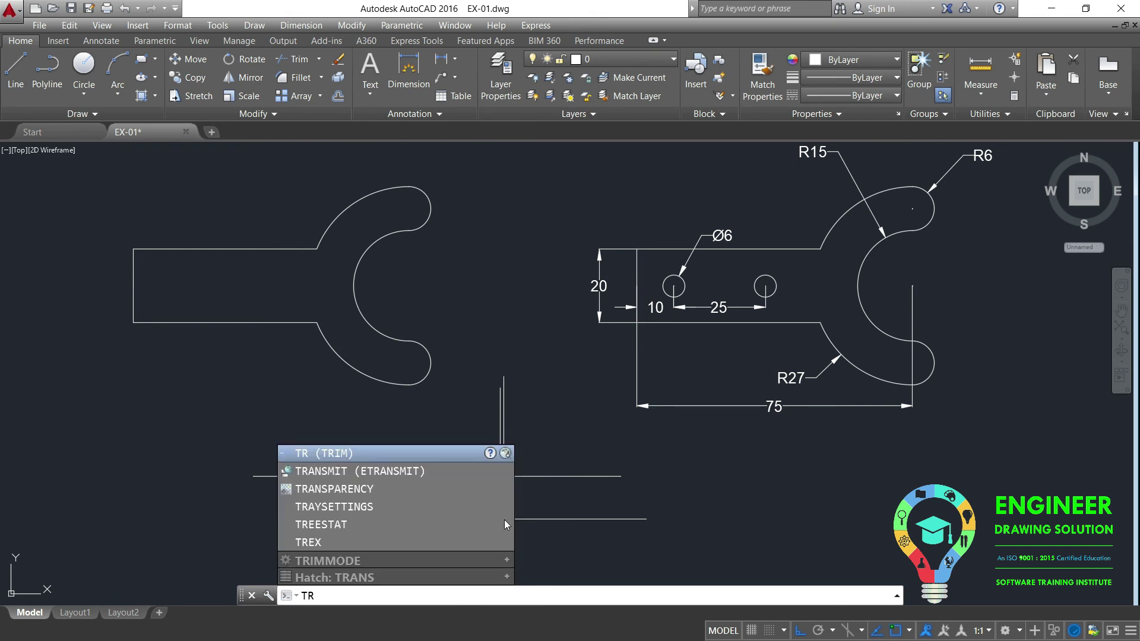
key(Return)
key(Return)
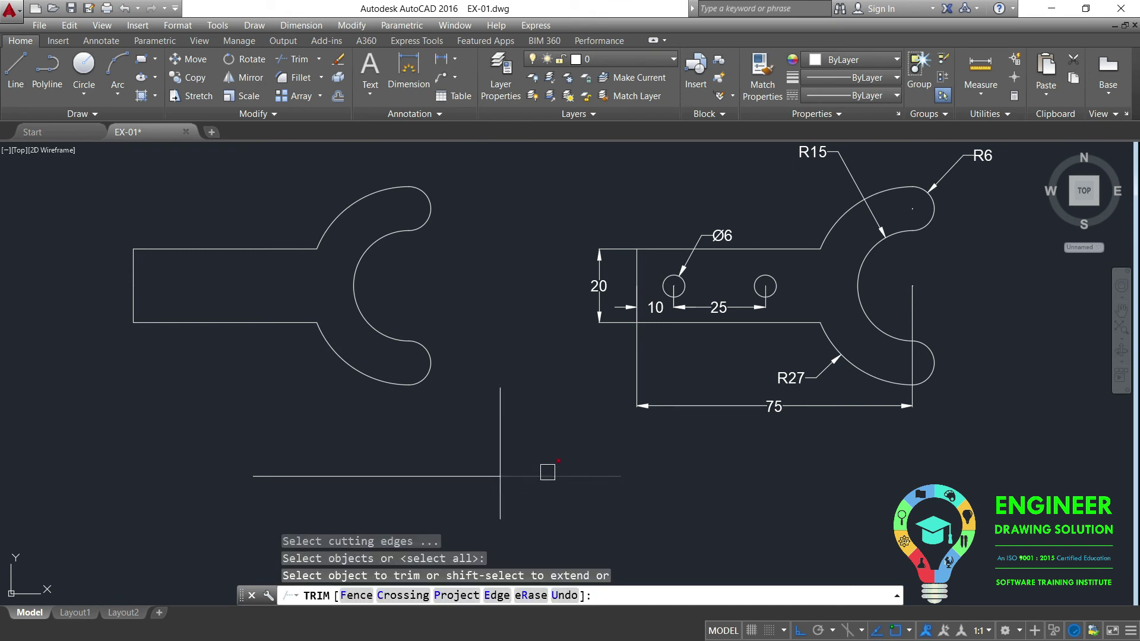
click(547, 474)
key(Return)
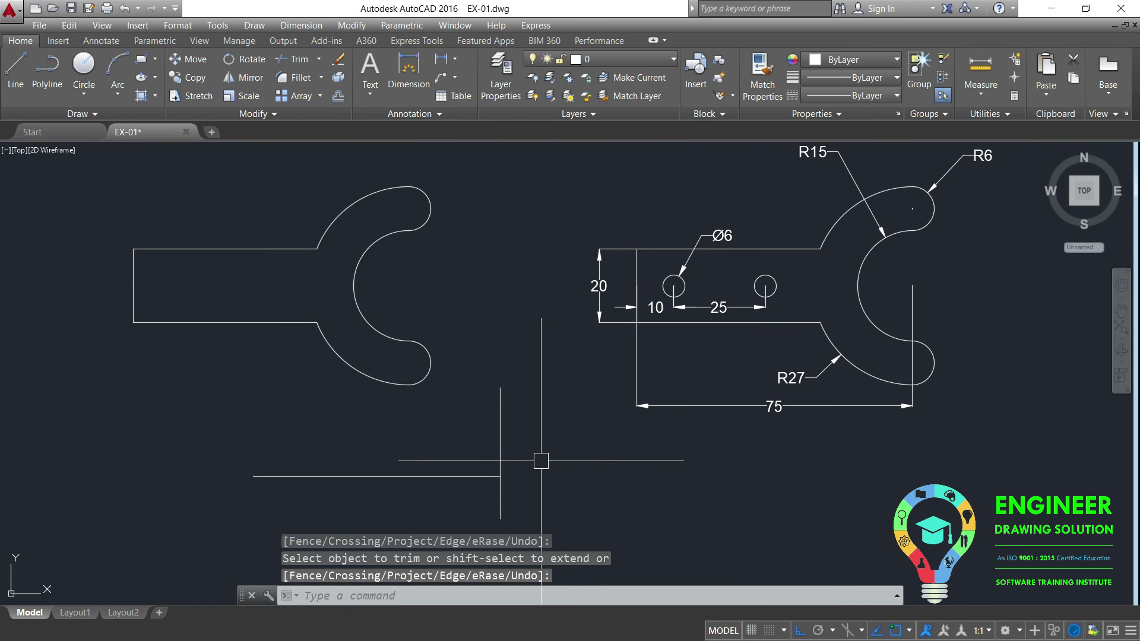
- Erase the vertical cutting line at the right end of the trimmed practice line
click(500, 440)
key(Delete)
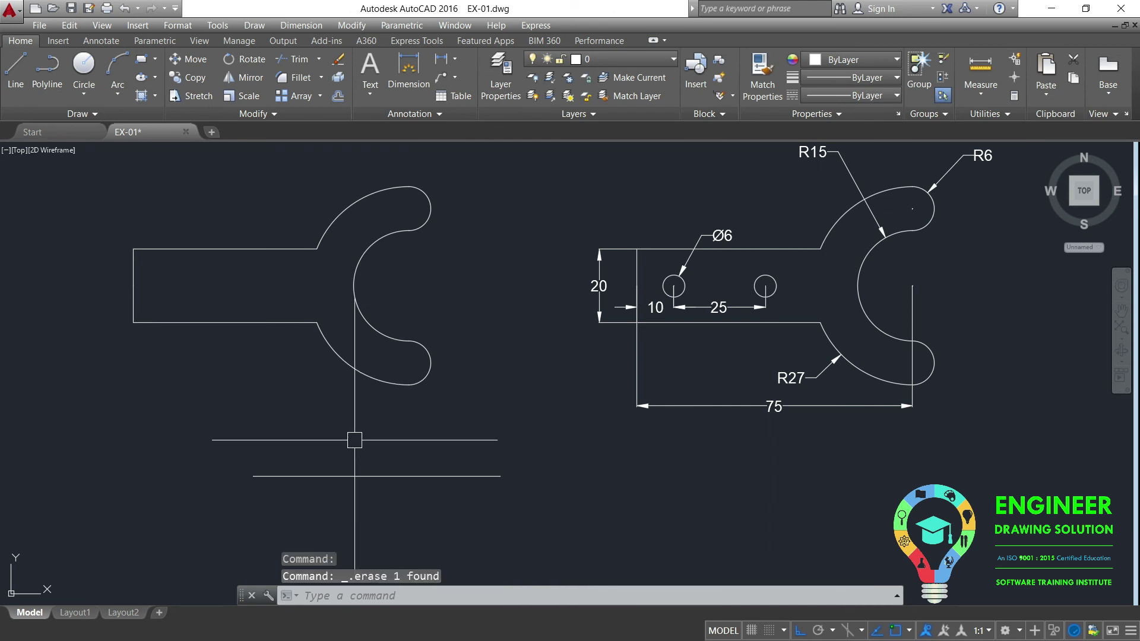
scroll(348, 453, down, 2)
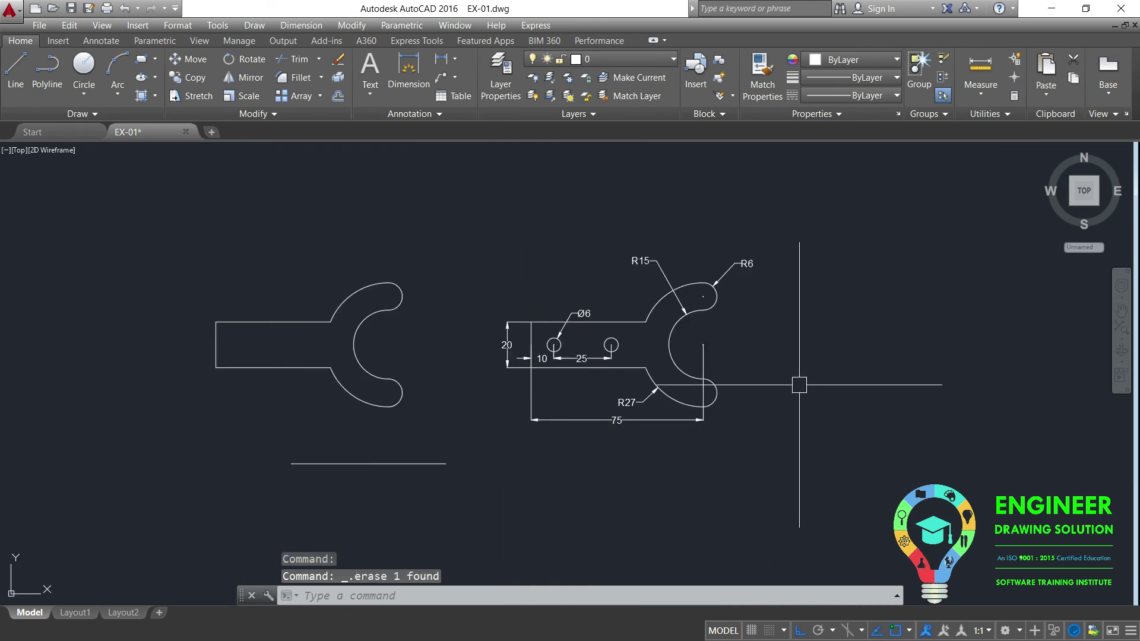